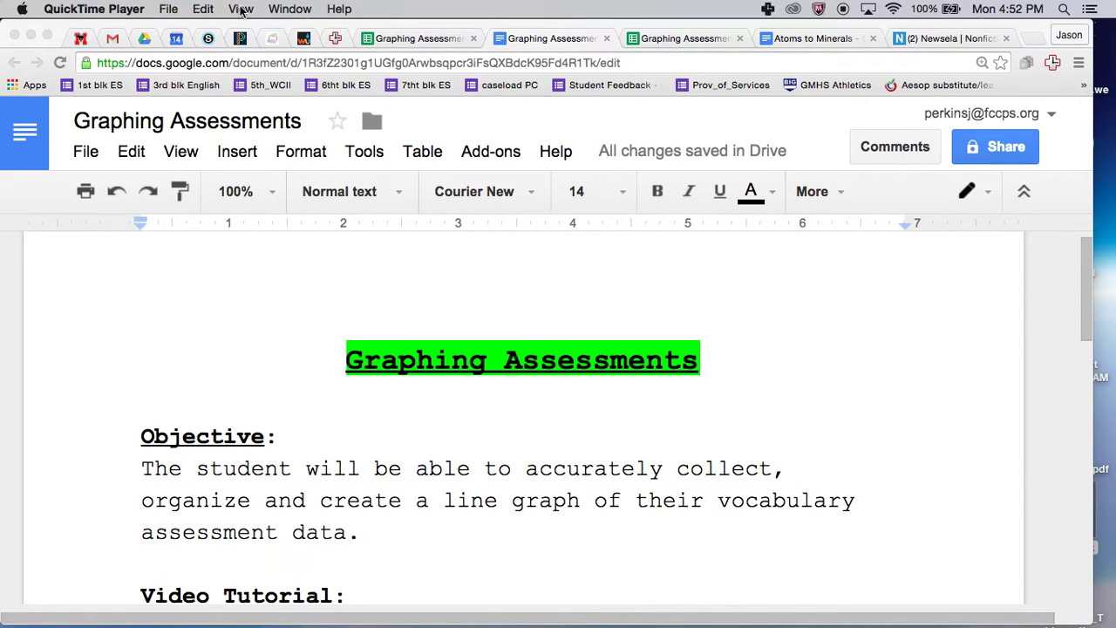
Step: From the My Drive root in Google Drive, create a new blank Google Sheets spreadsheet
left_click(146, 39)
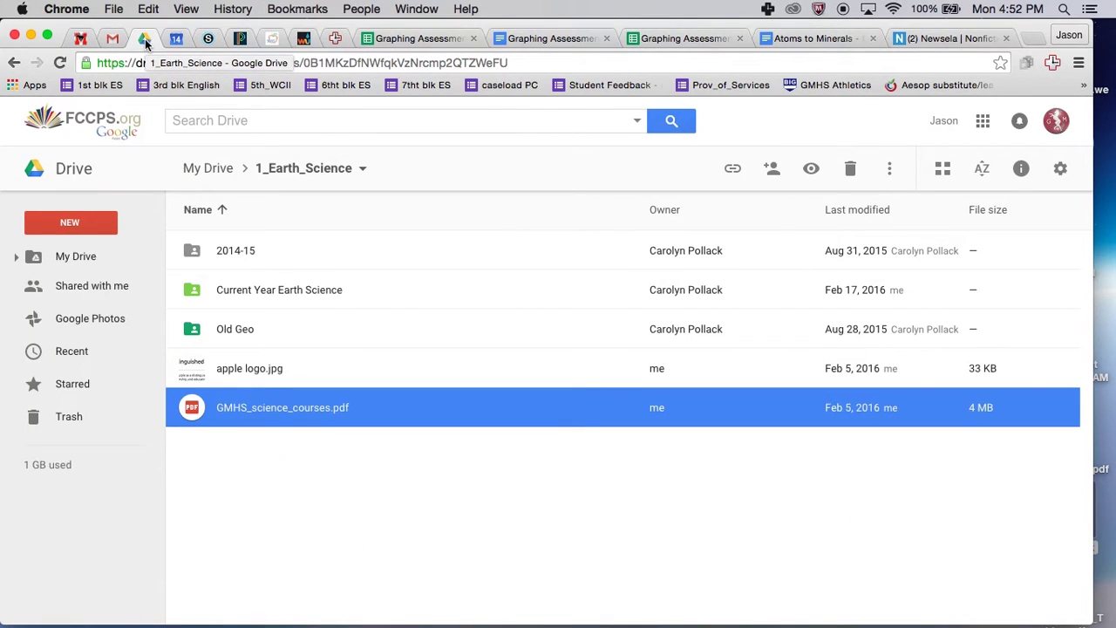
left_click(209, 168)
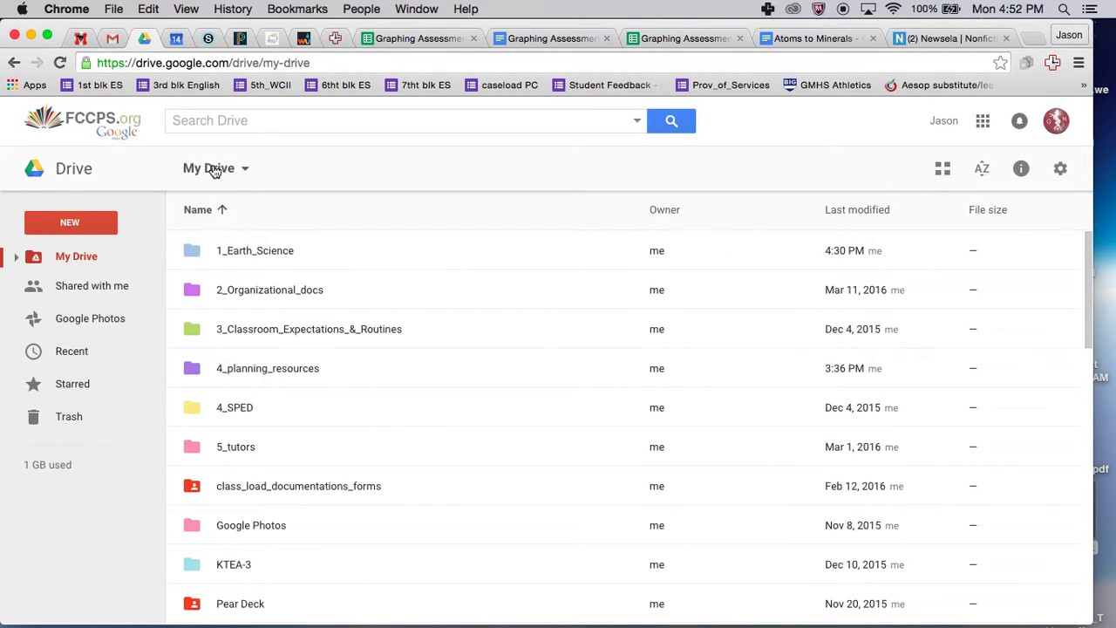
left_click(246, 169)
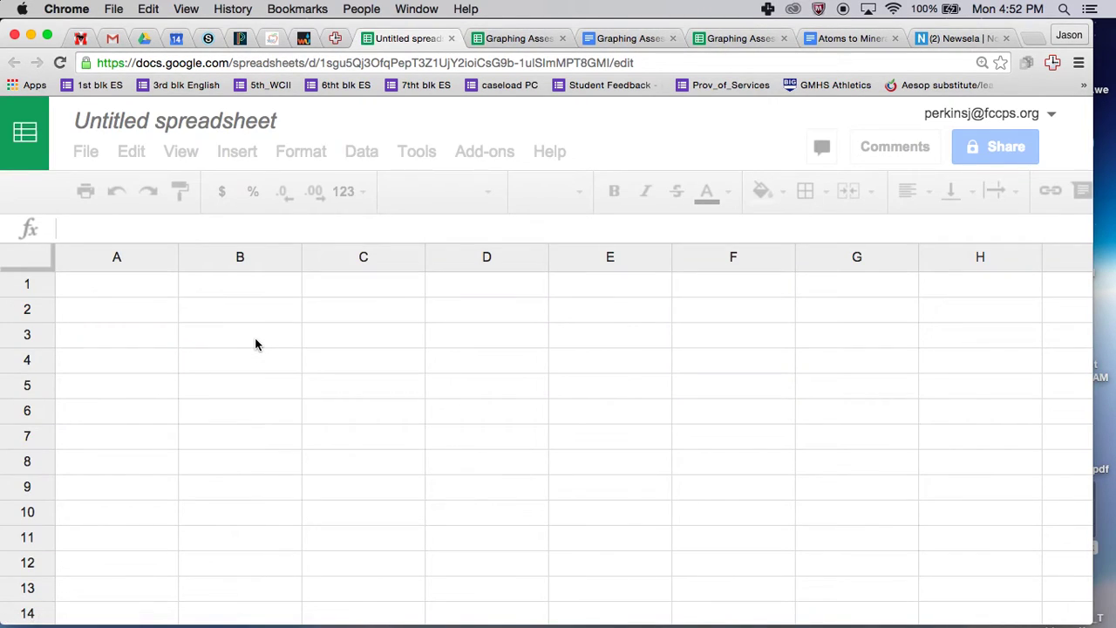
Step: Rename the untitled spreadsheet to 'Graphing Assessments' followed by the author's name
left_click(221, 119)
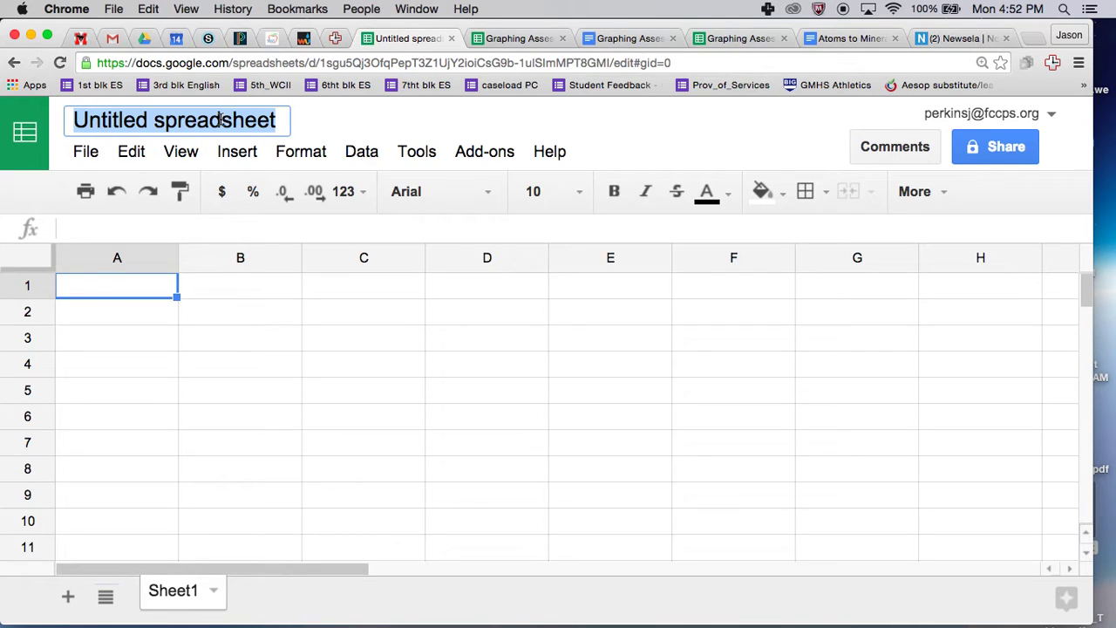
type("Grap")
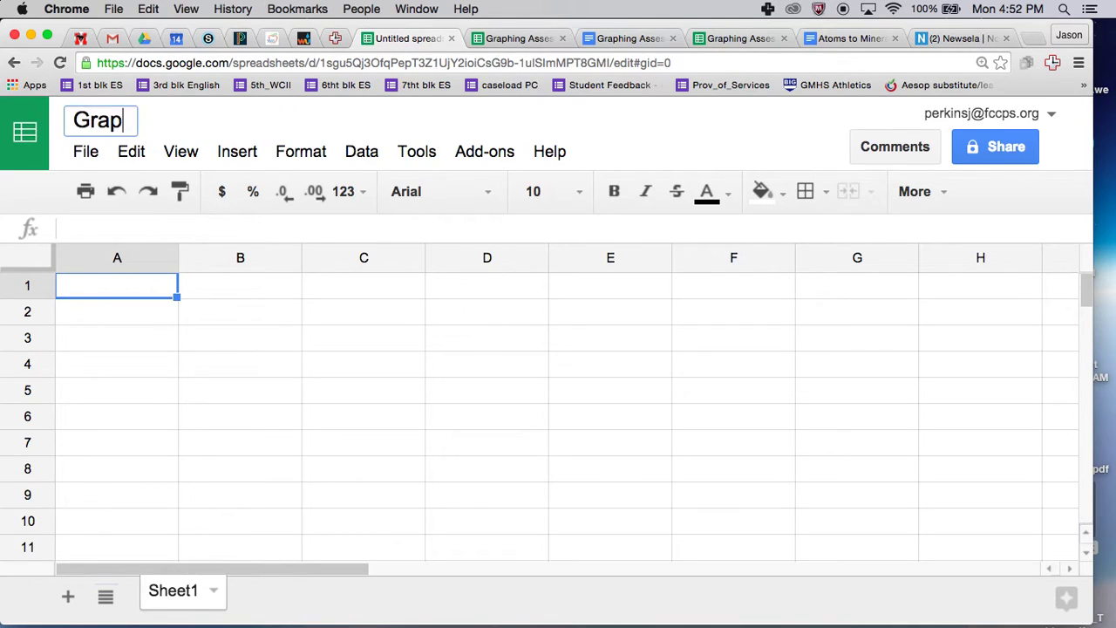
type("hing Asses")
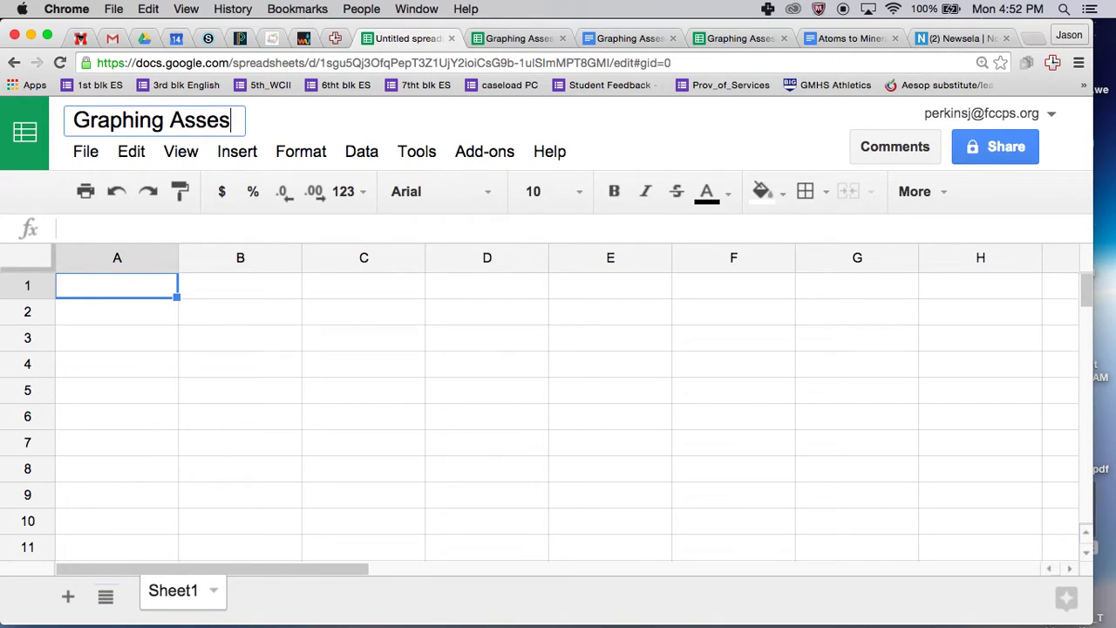
type("sments ")
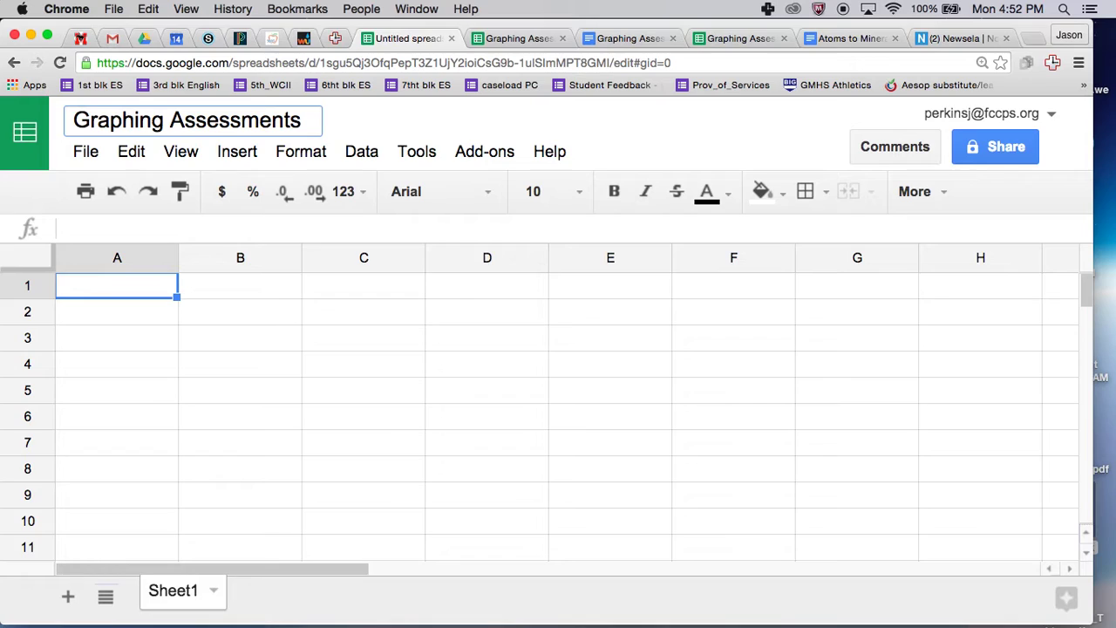
type("J P")
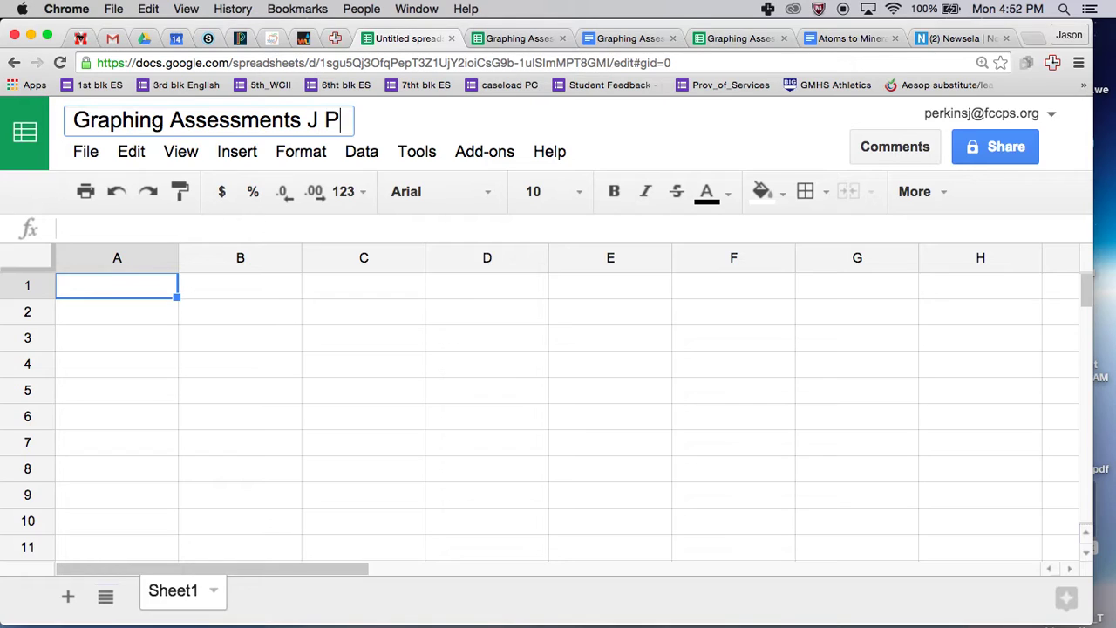
type("erkins")
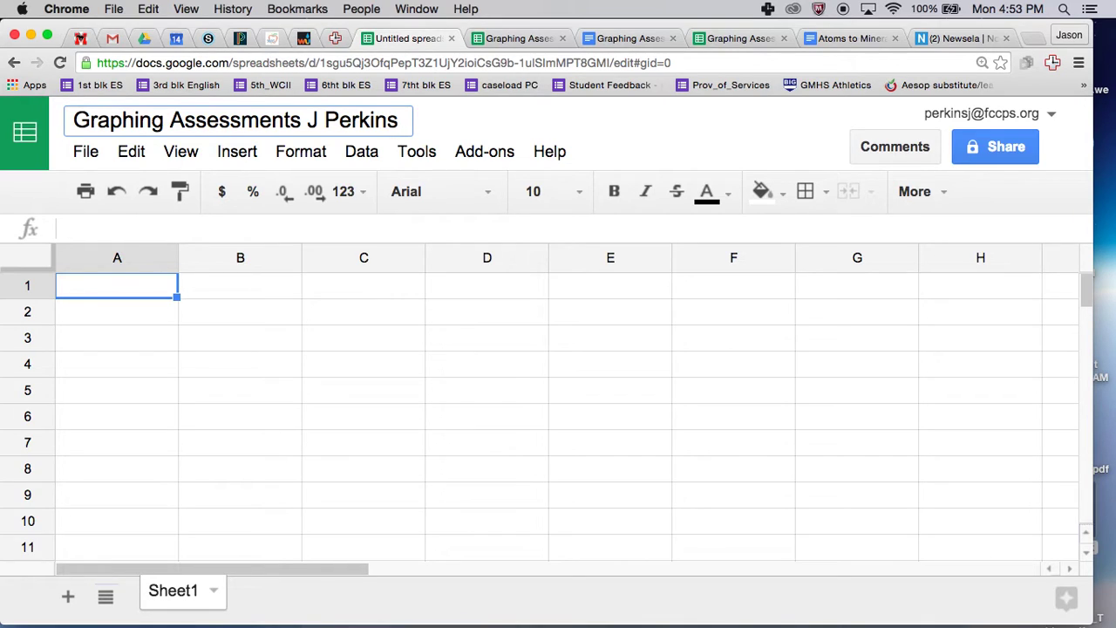
key("Return")
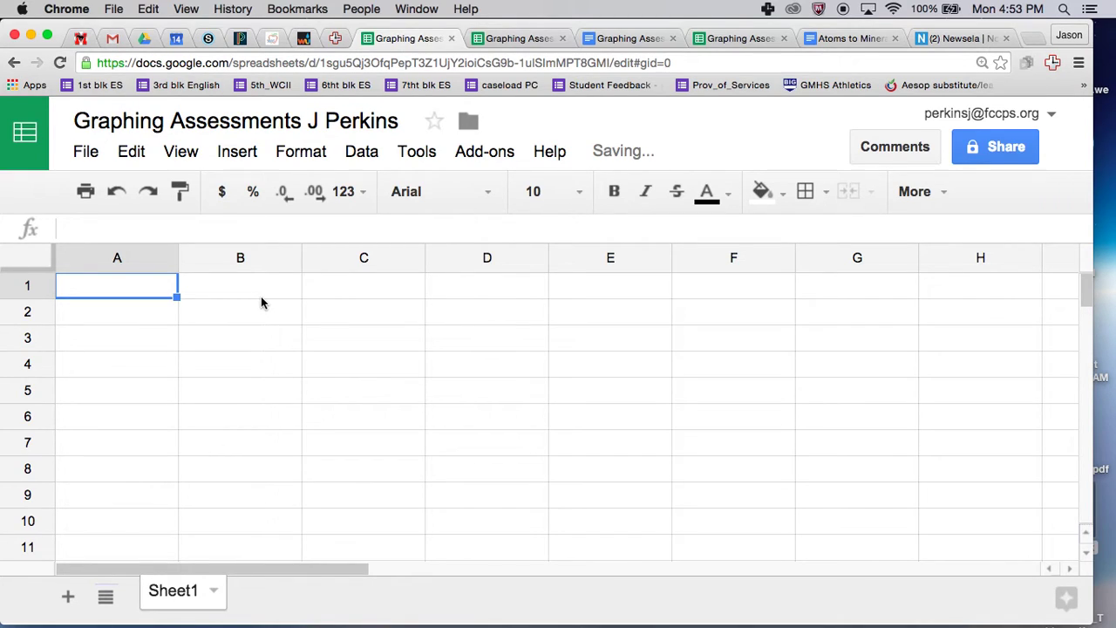
left_click(262, 302)
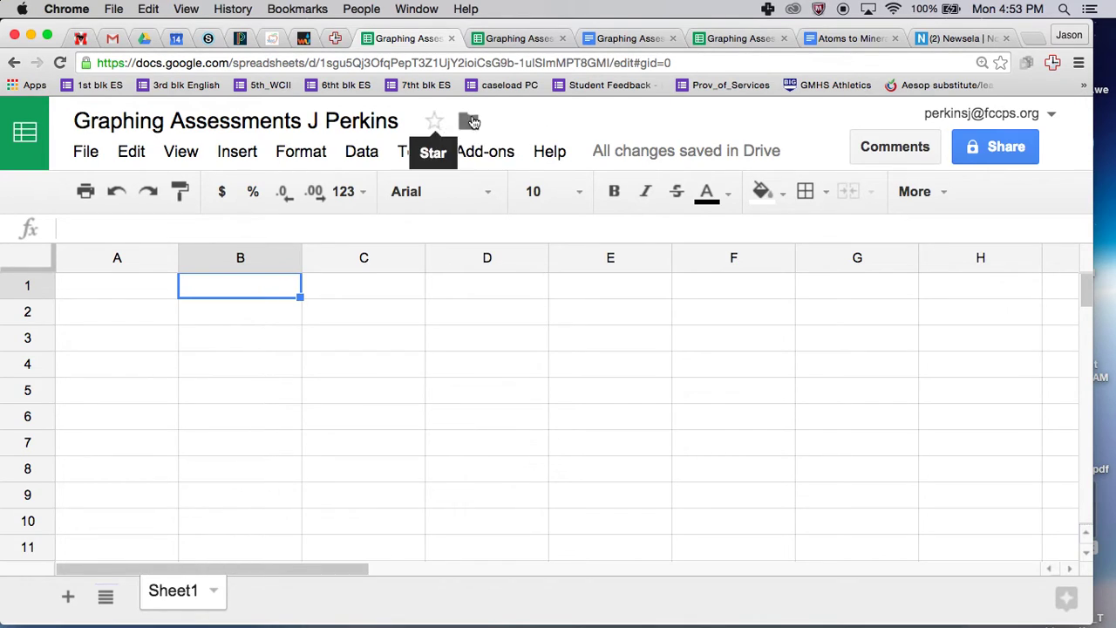
left_click(499, 124)
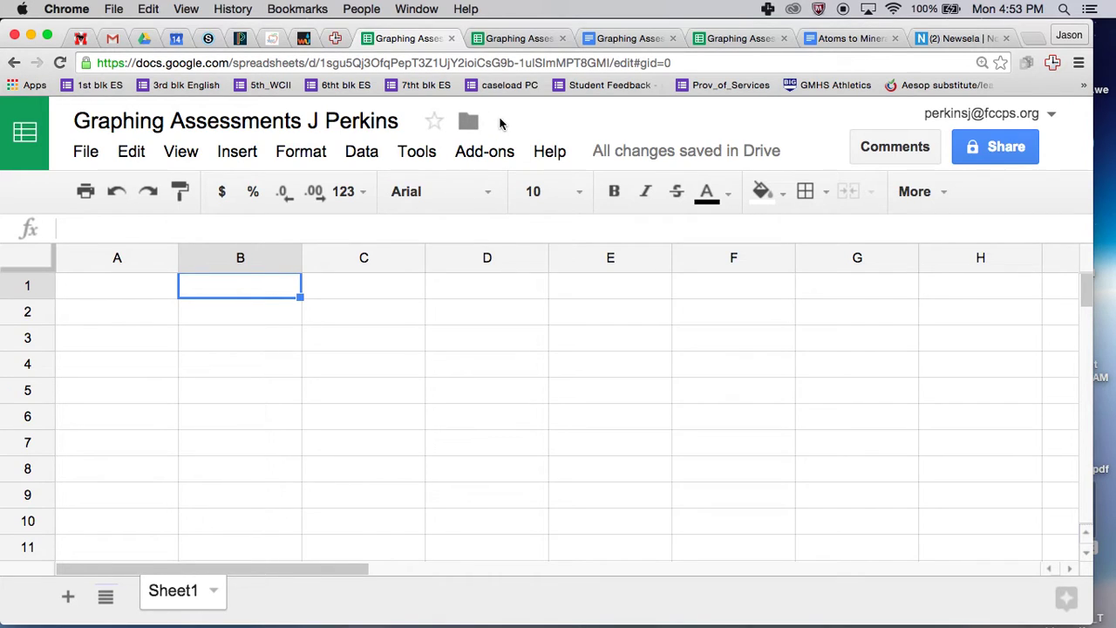
left_click(467, 122)
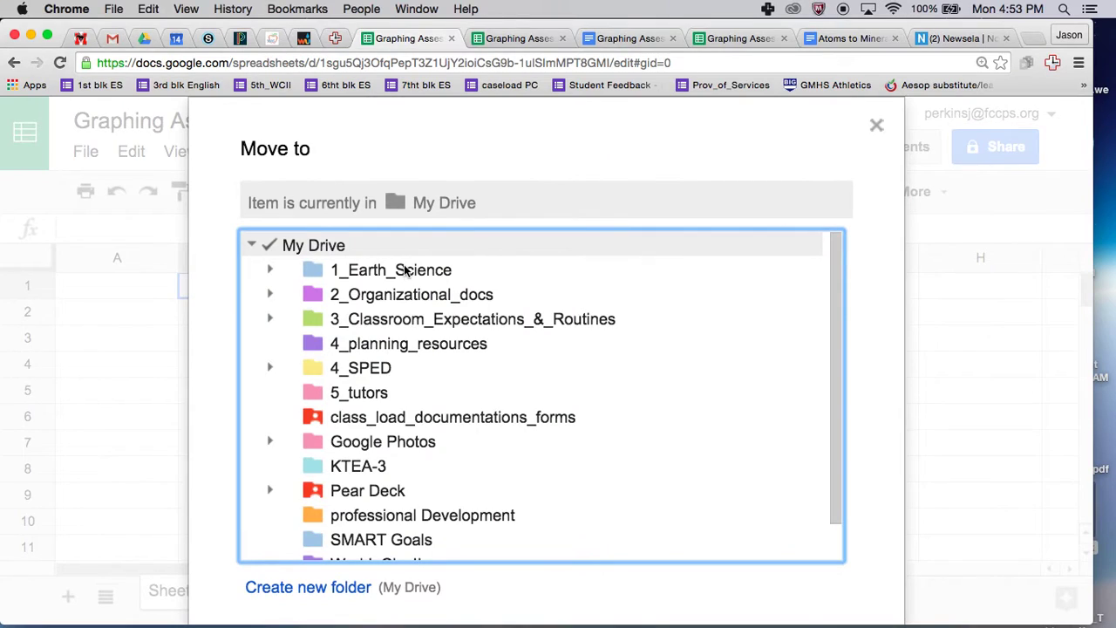
left_click(406, 274)
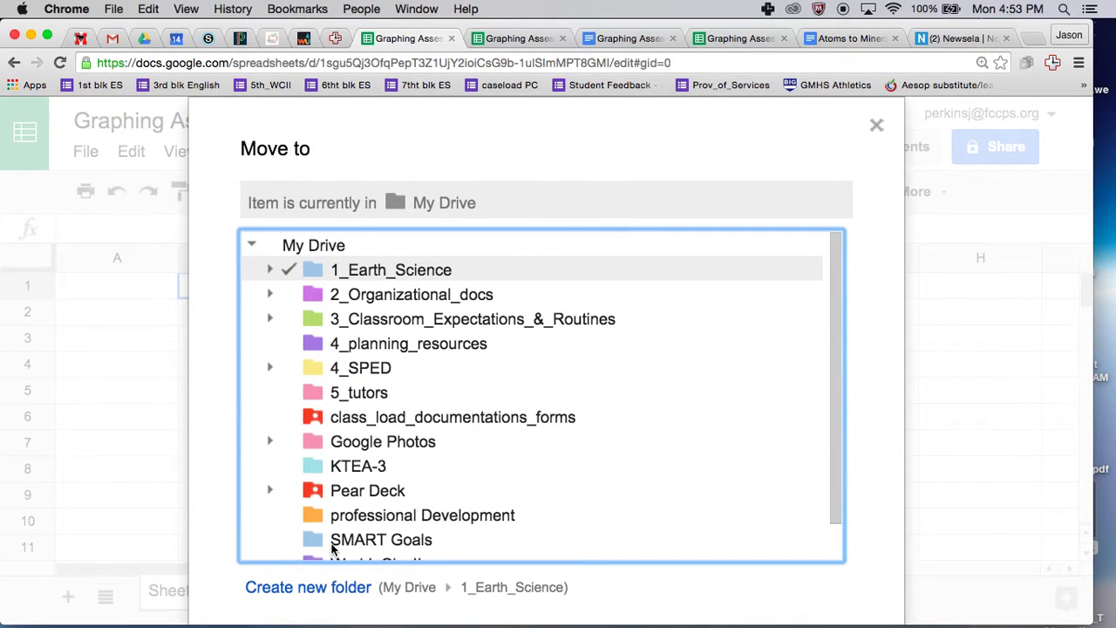
double_click(400, 272)
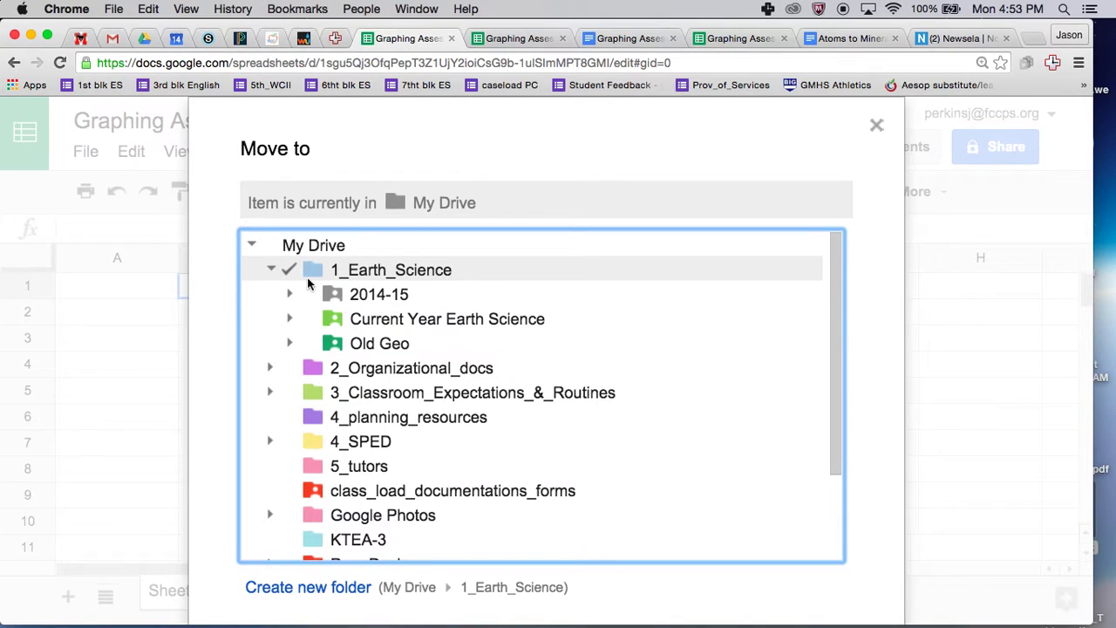
left_click(271, 269)
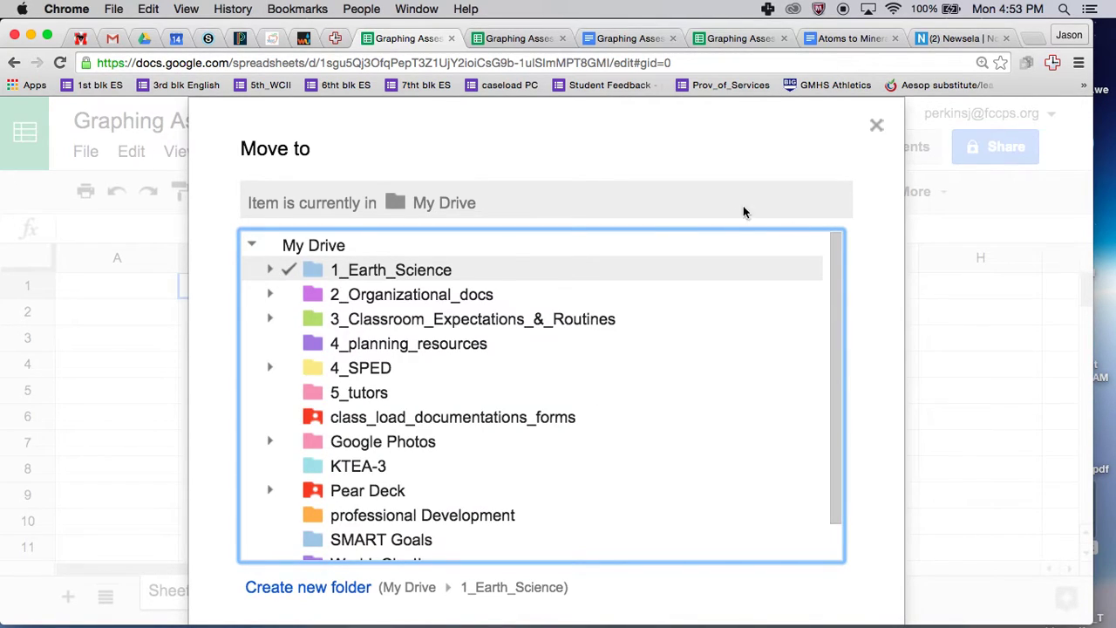
left_click(877, 127)
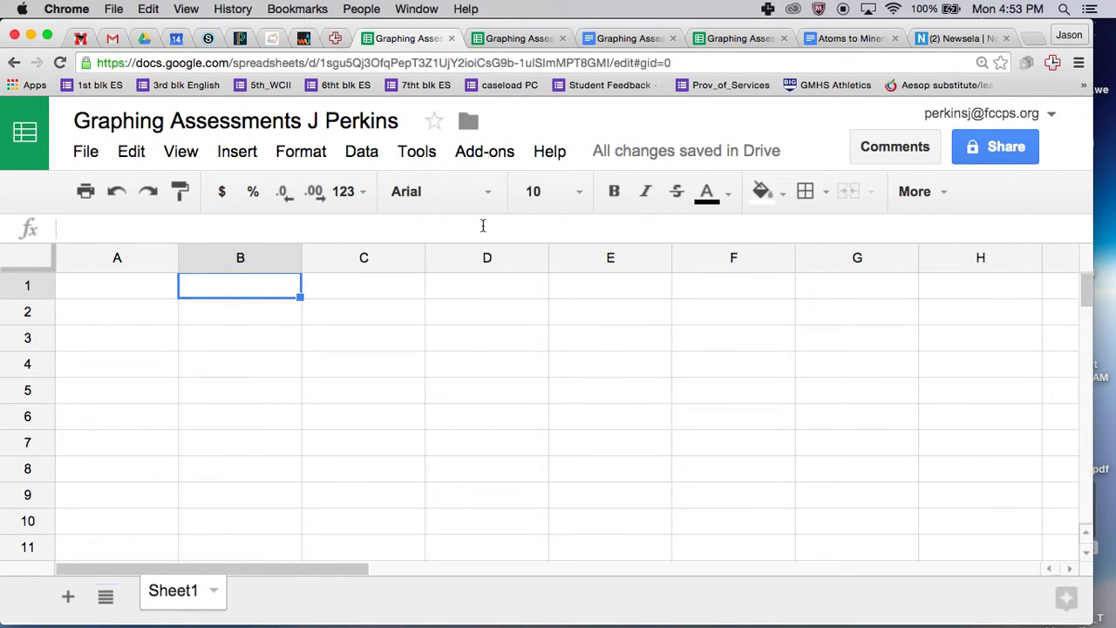
left_click(239, 595)
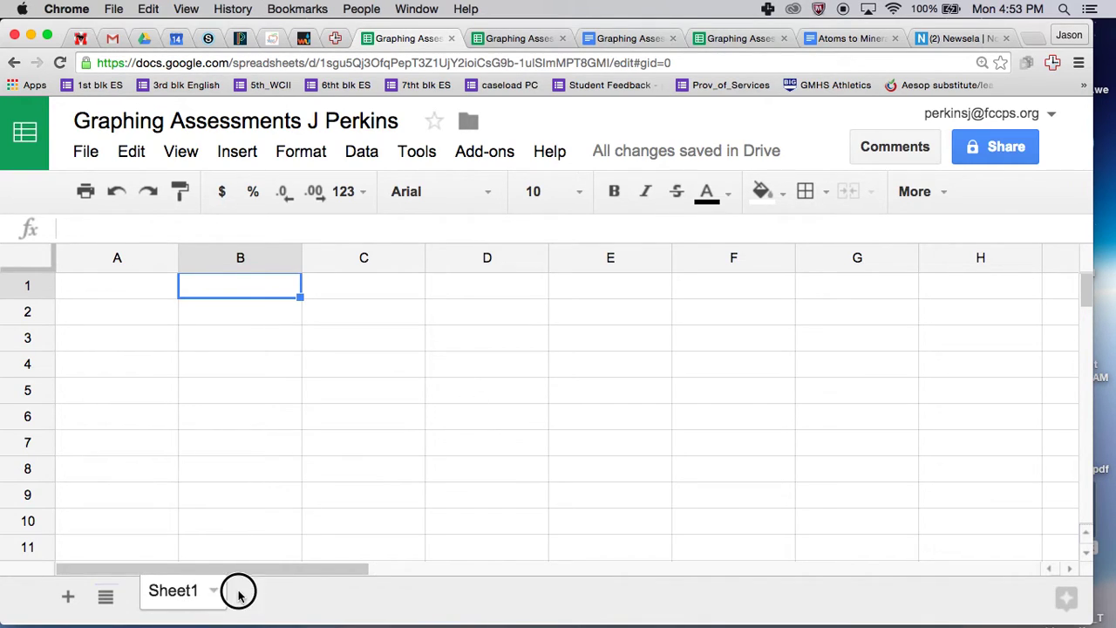
Step: Rename the Sheet1 tab to 'chp 5'
double_click(184, 595)
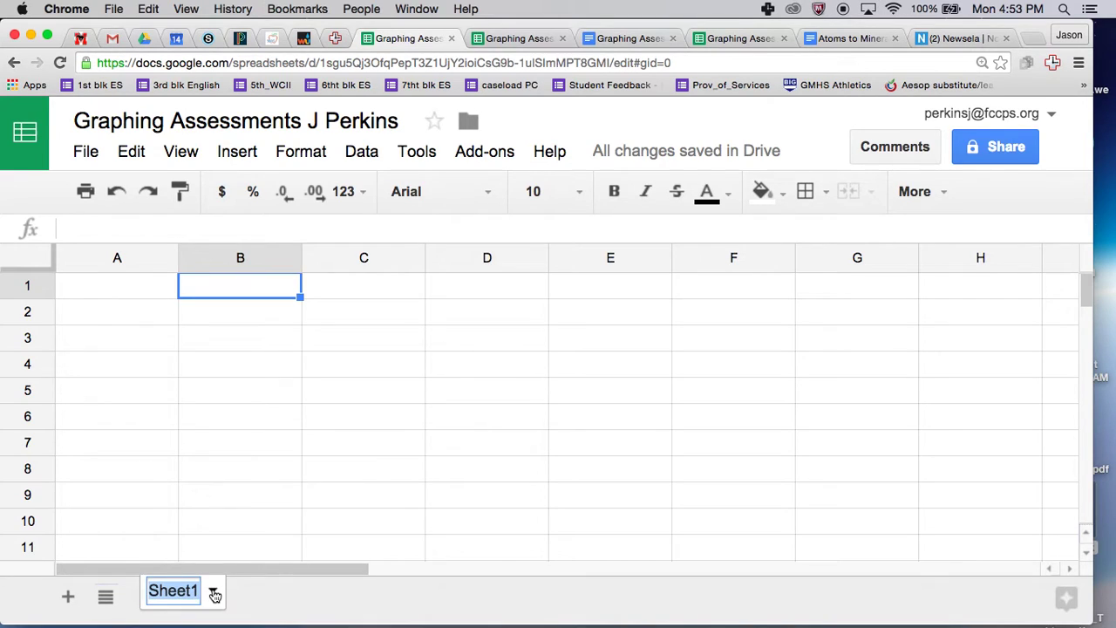
left_click(213, 592)
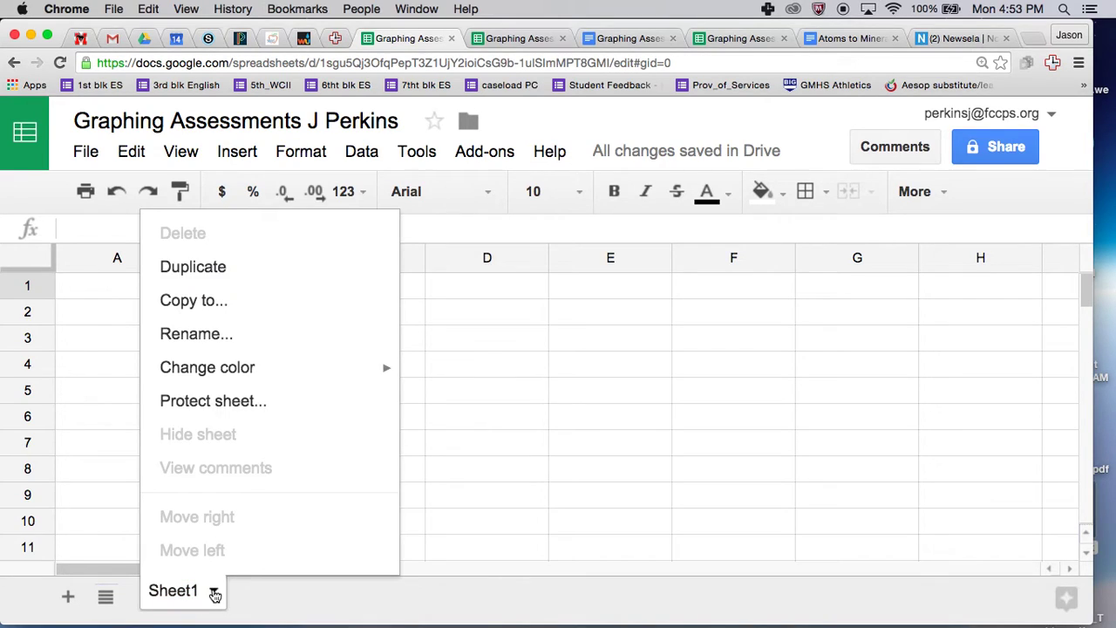
left_click(190, 336)
type("ch")
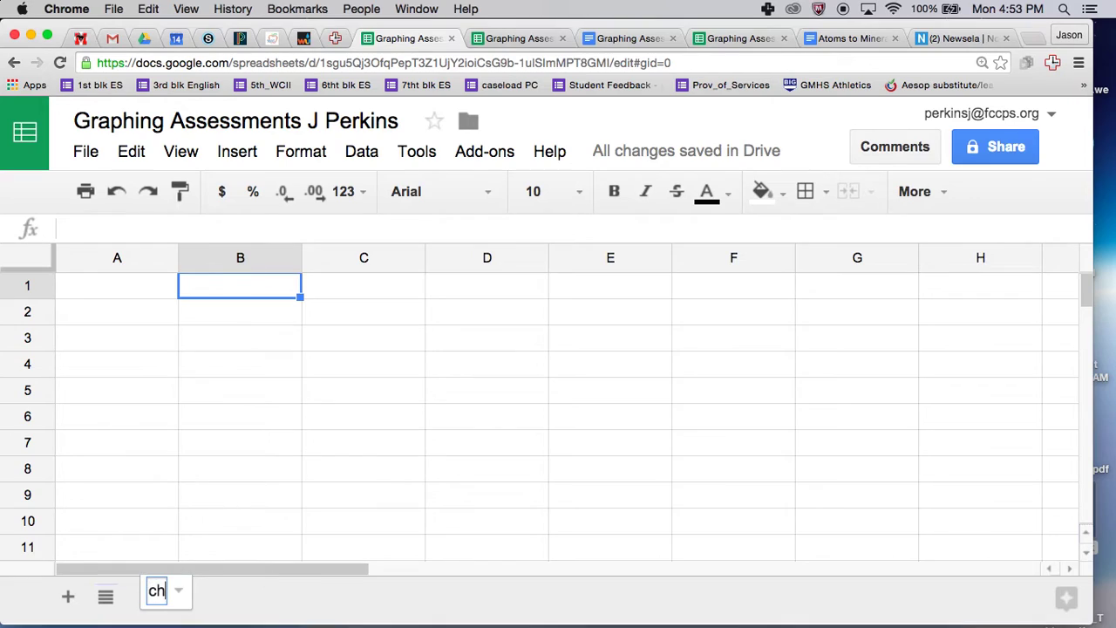
type("p 5")
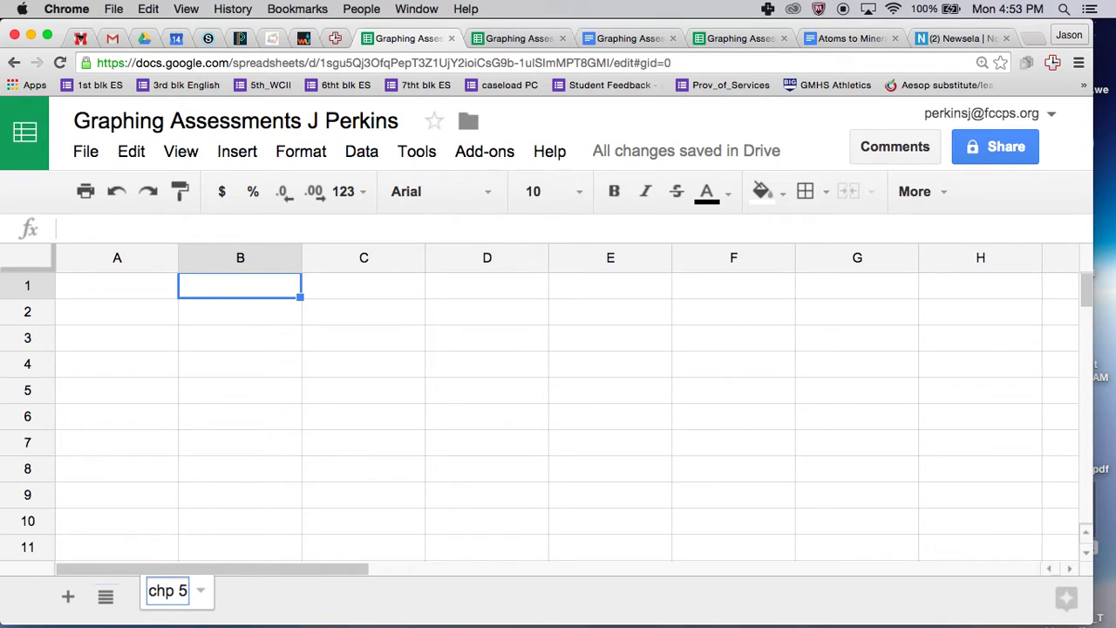
left_click(257, 420)
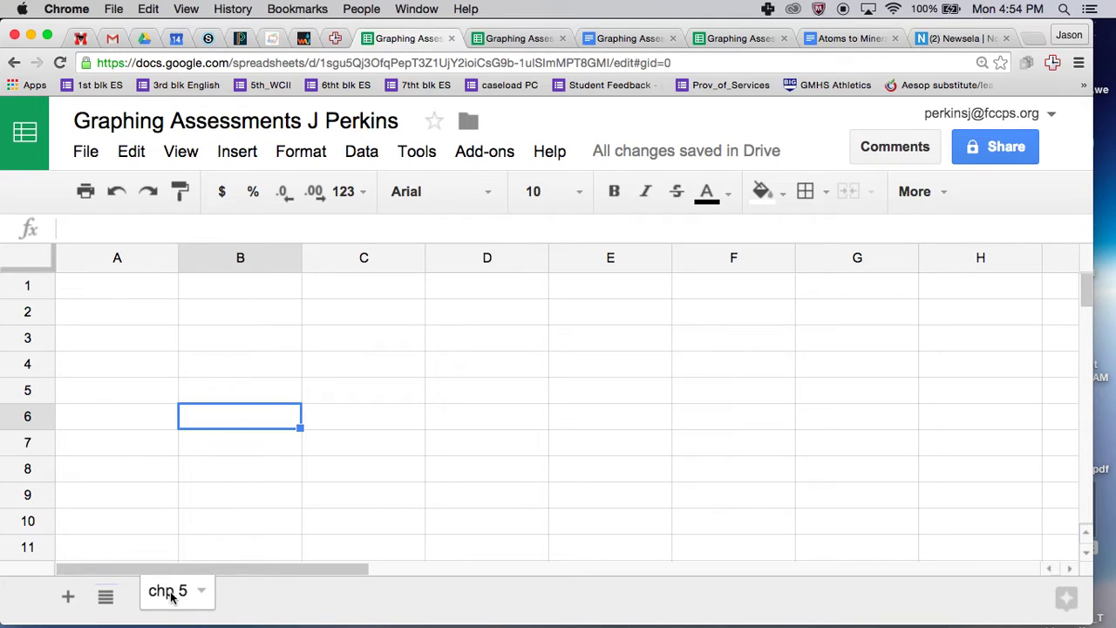
Step: Enter the title 'Chp. 5 Rocks Vocabulary' in cell A1
left_click(119, 290)
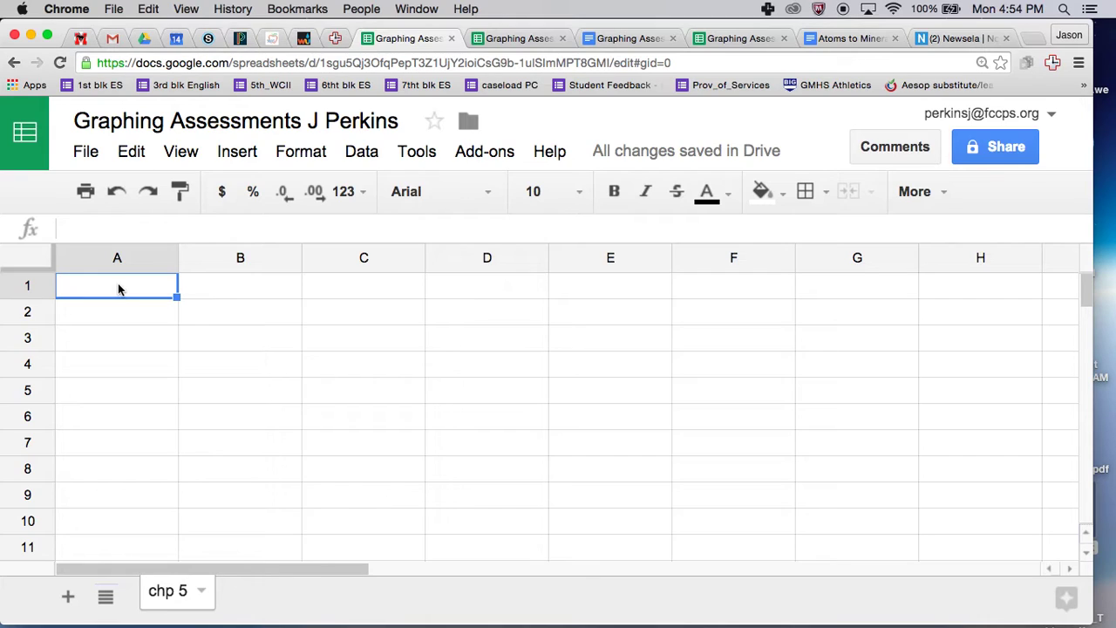
type("Chp. %")
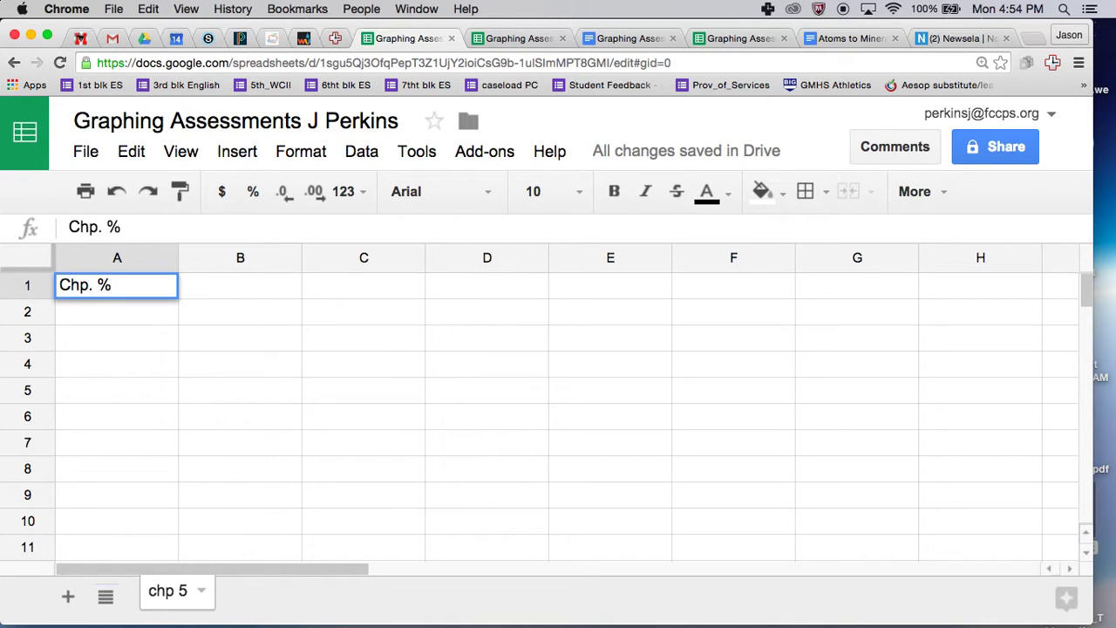
key("BackSpace")
type("5 Rocks")
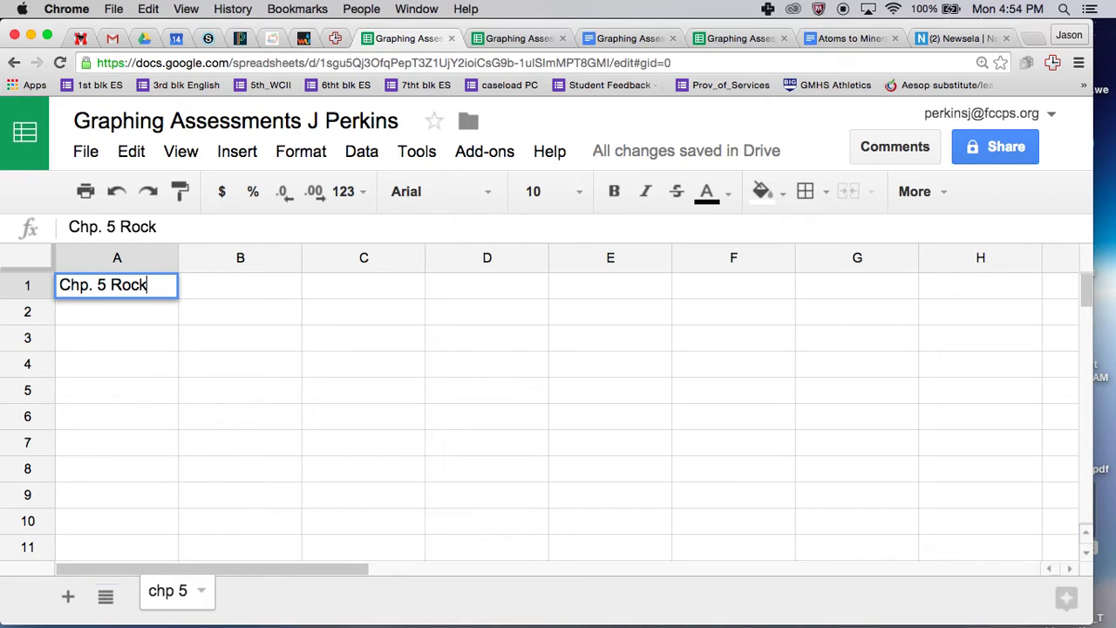
type(" Vocabu")
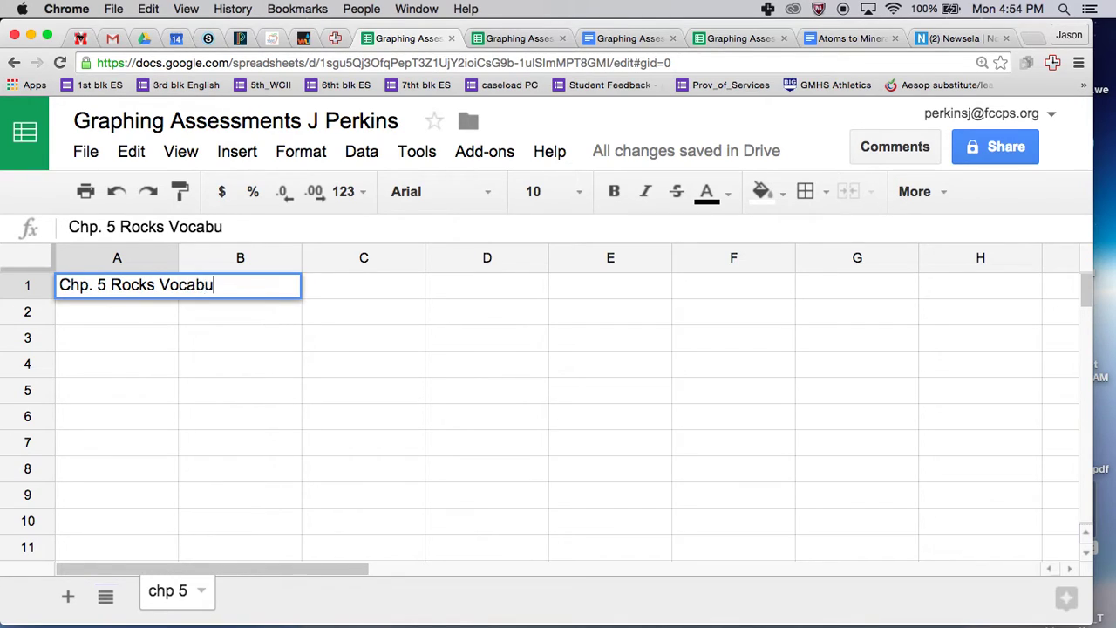
type("lary")
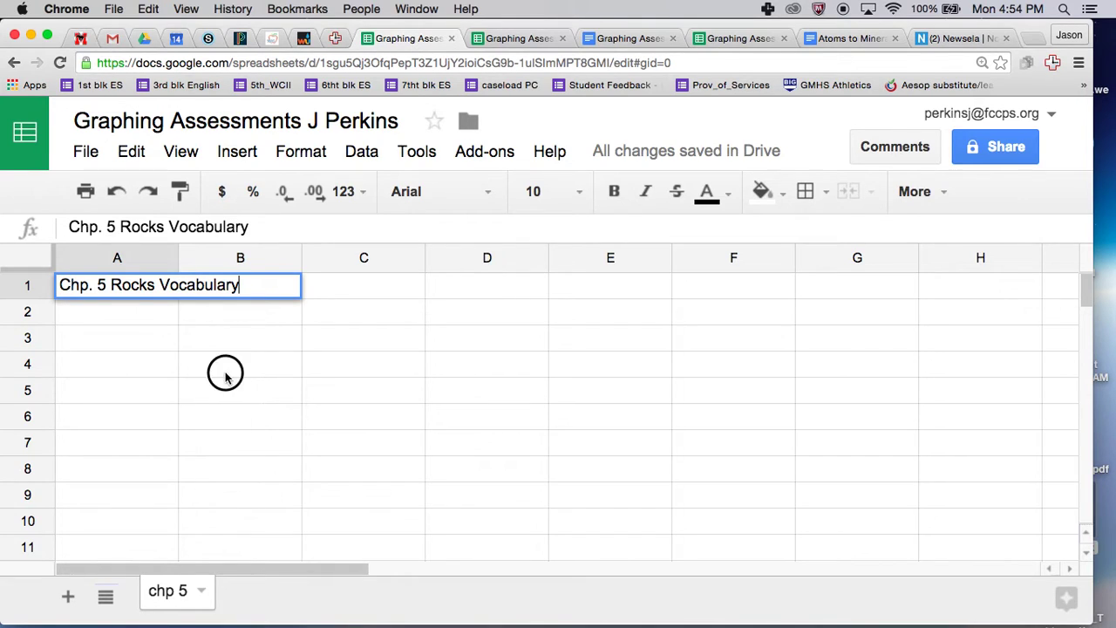
left_click(266, 372)
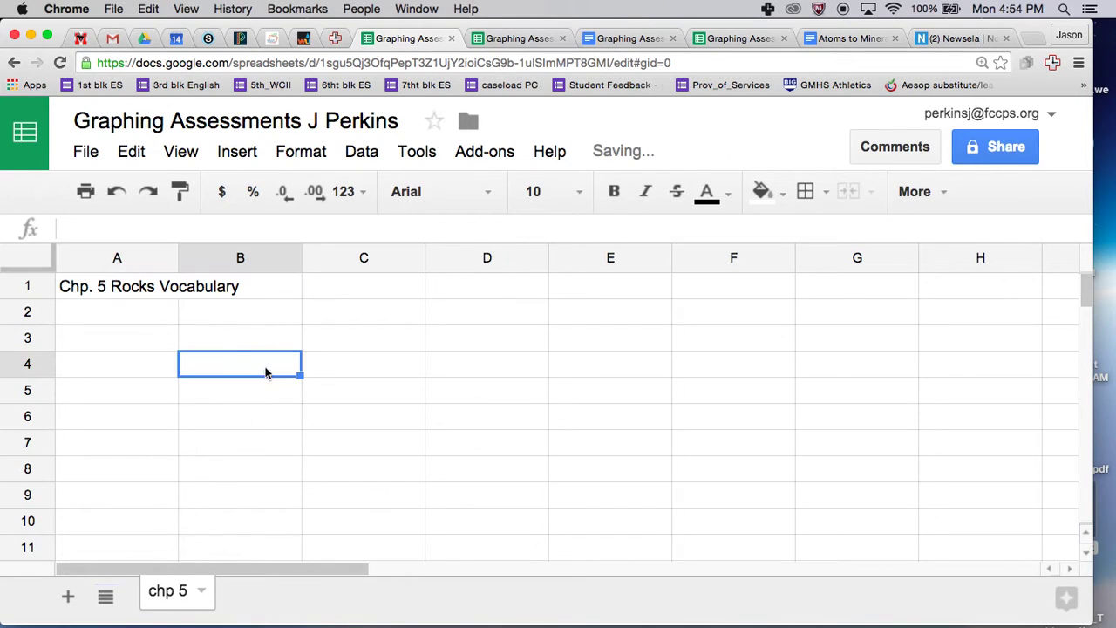
Step: Set the A1 title to wrap text and give it a bright green fill
left_click(145, 289)
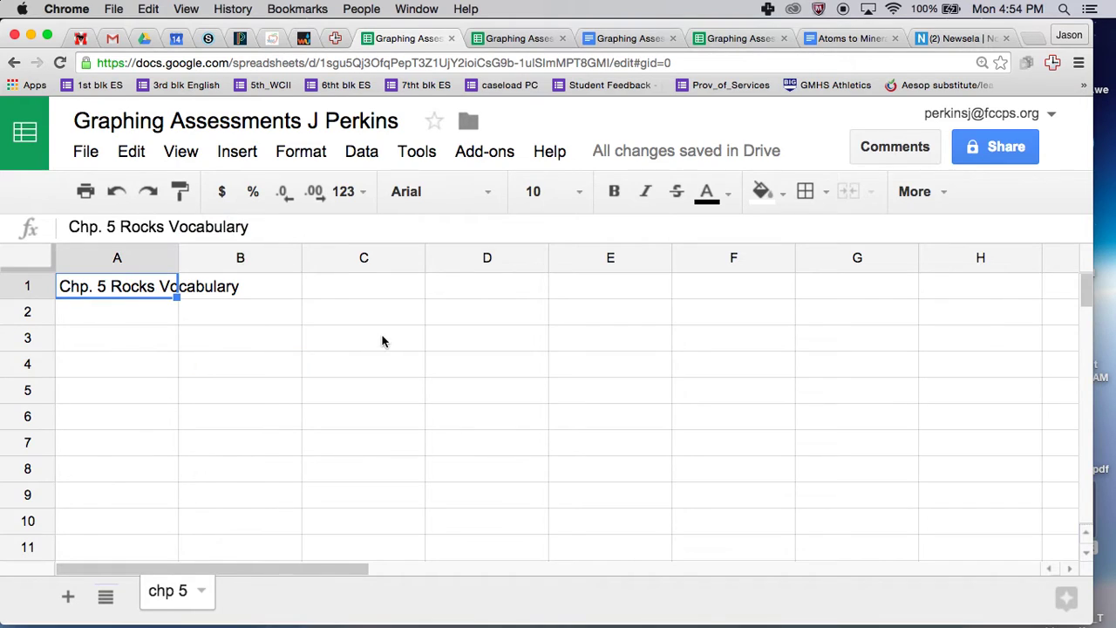
left_click(319, 155)
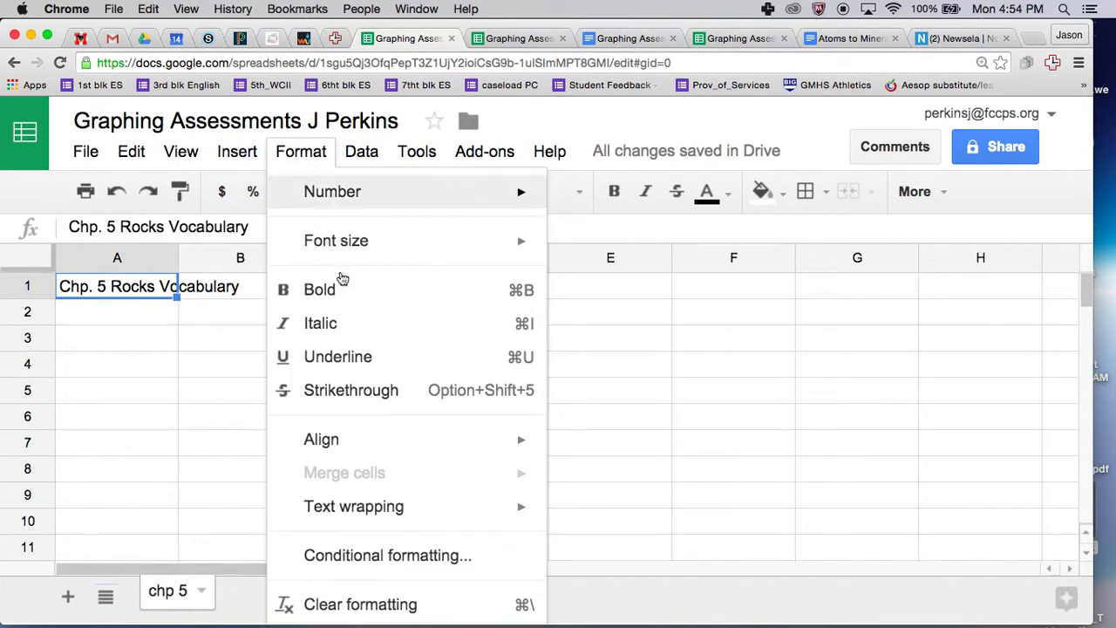
mouse_move(435, 512)
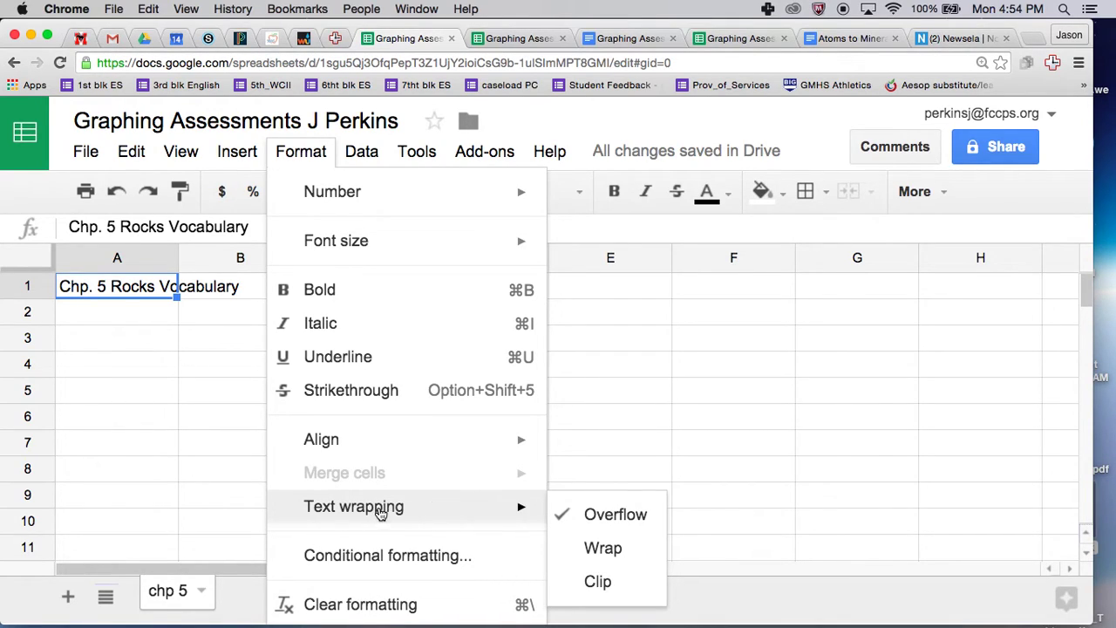
left_click(604, 547)
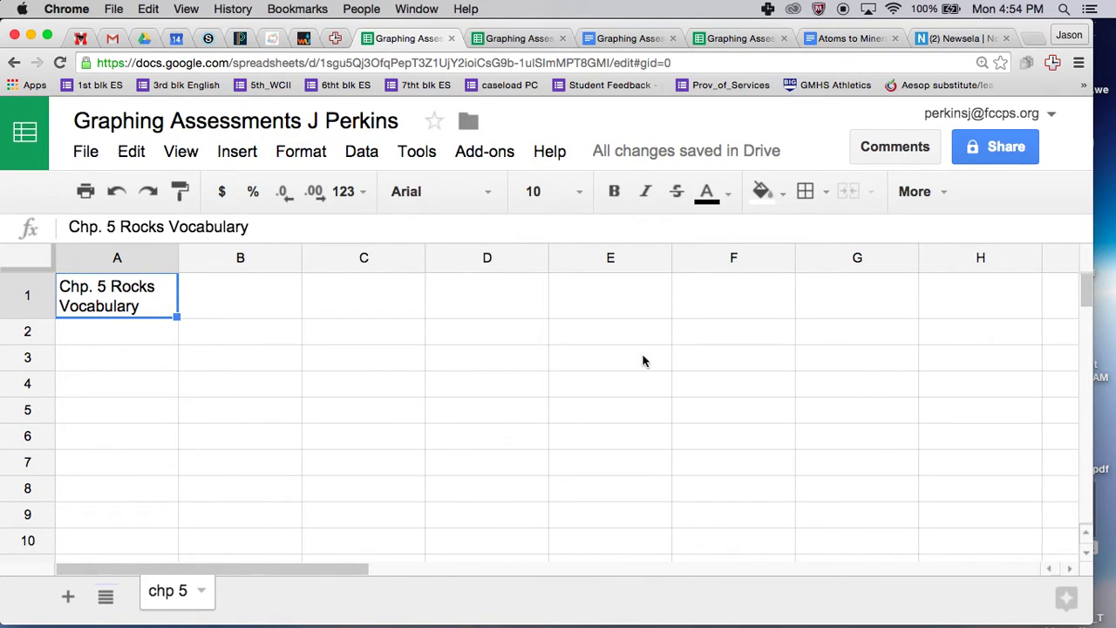
left_click(783, 195)
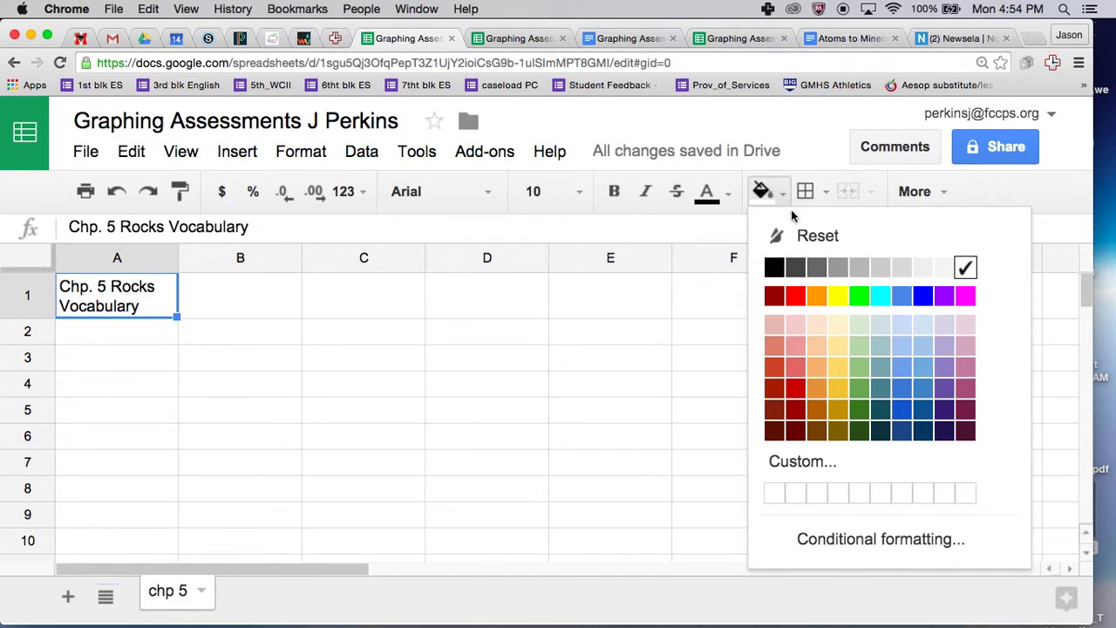
left_click(860, 296)
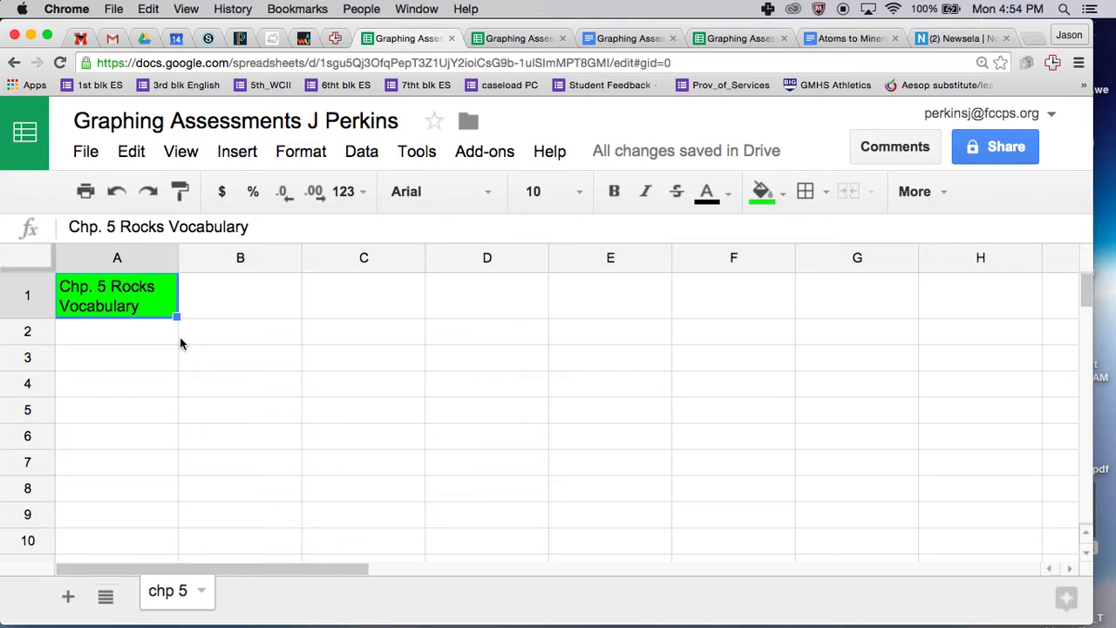
Step: Enter the headings date, assessment and score % in cells A2 to C2
left_click(140, 338)
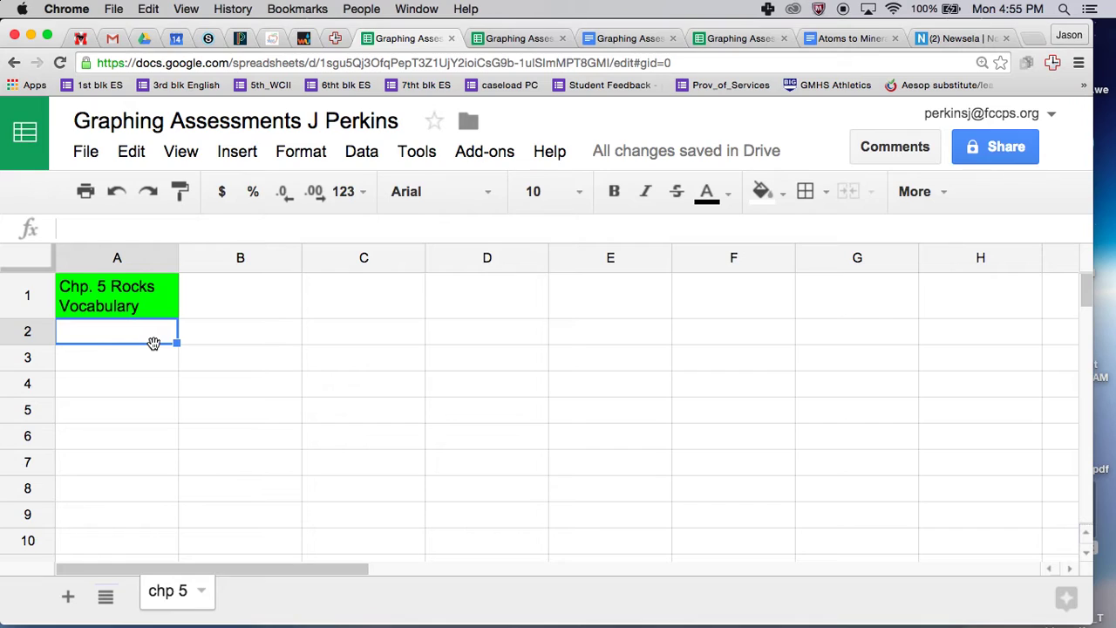
type("date")
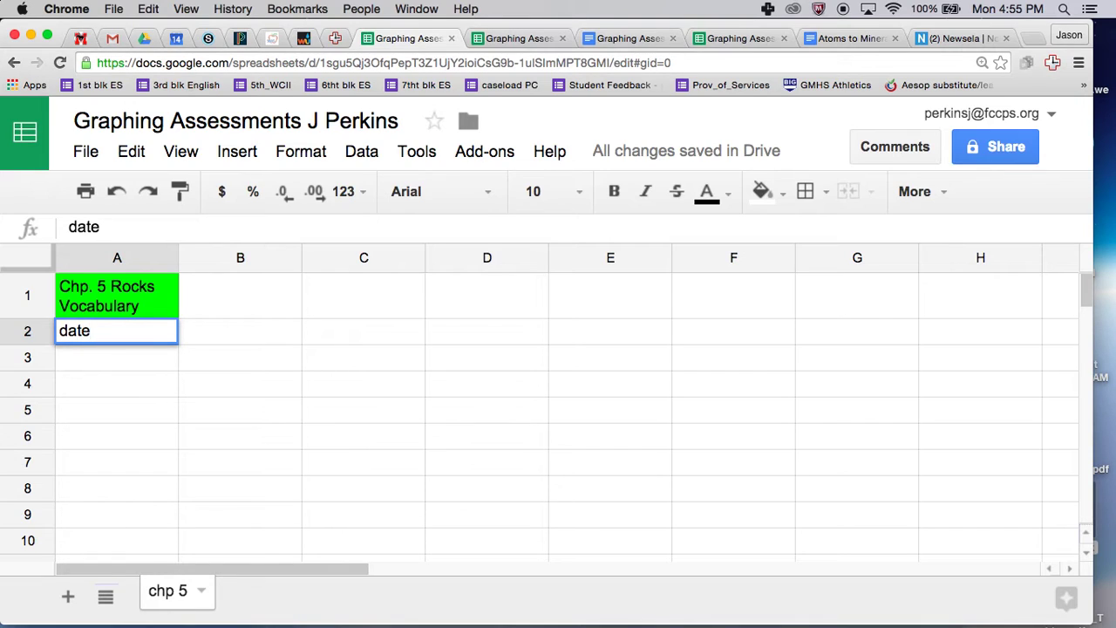
key("Tab")
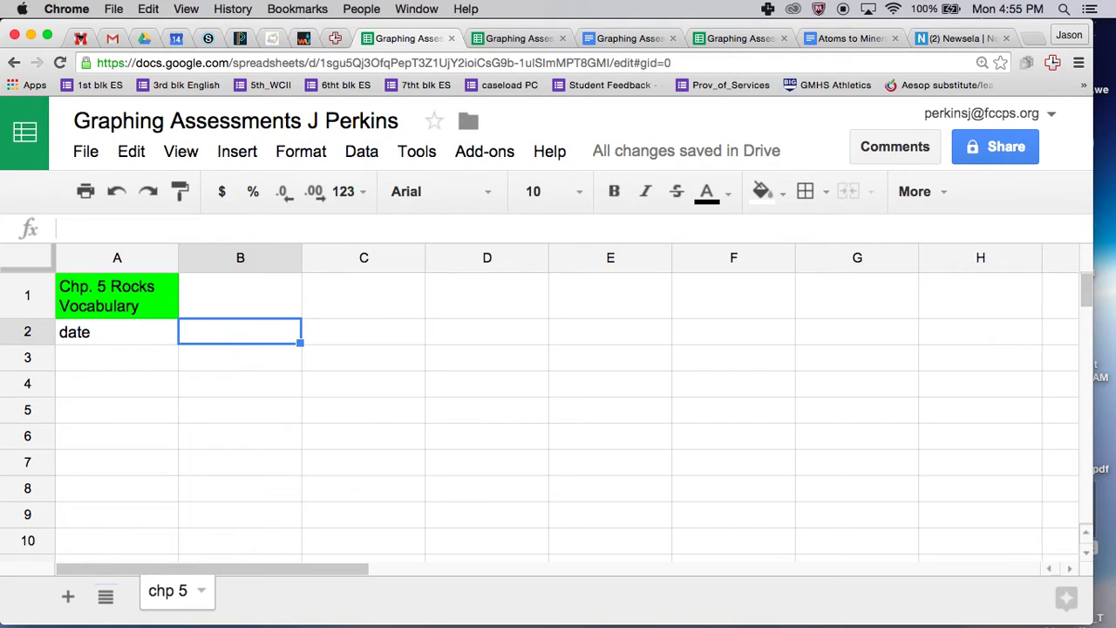
type("assessment")
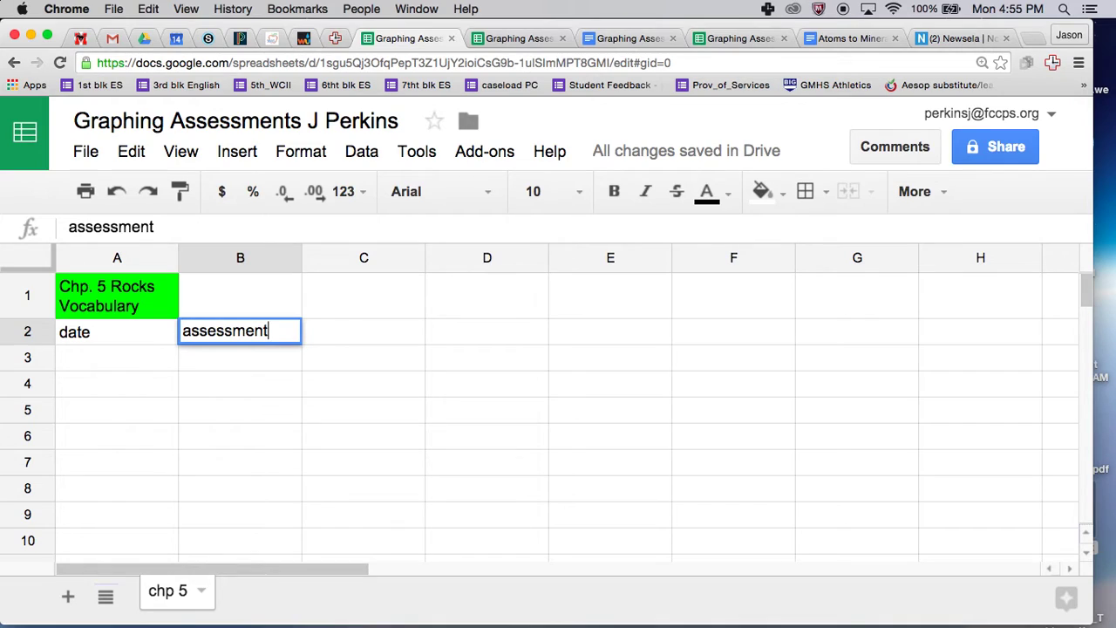
key("Tab")
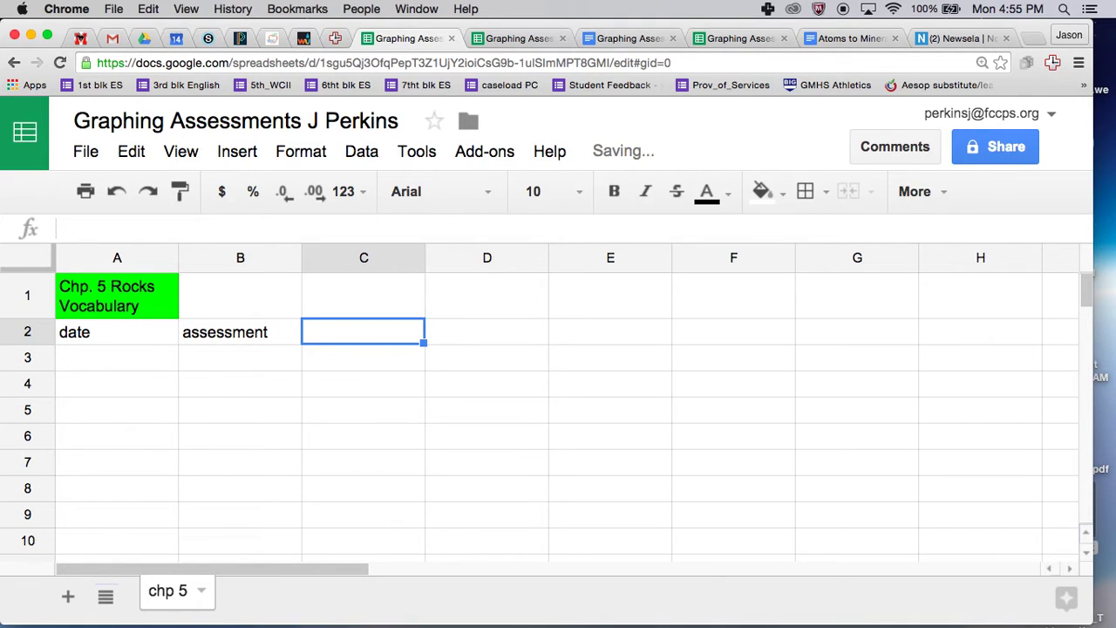
type("sc")
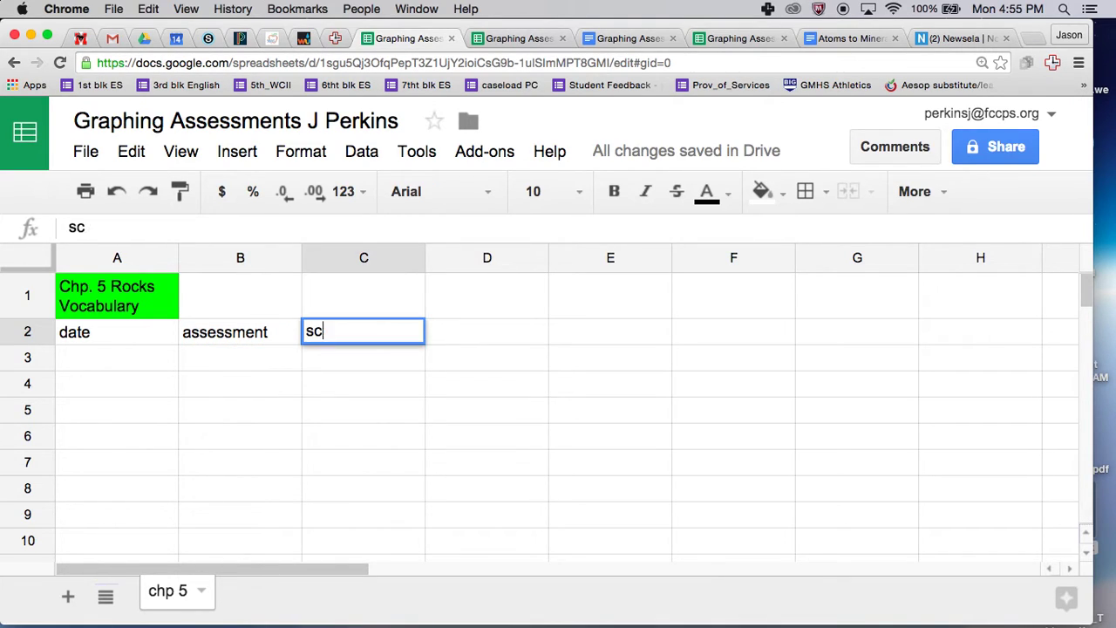
type("ore %")
left_click(367, 446)
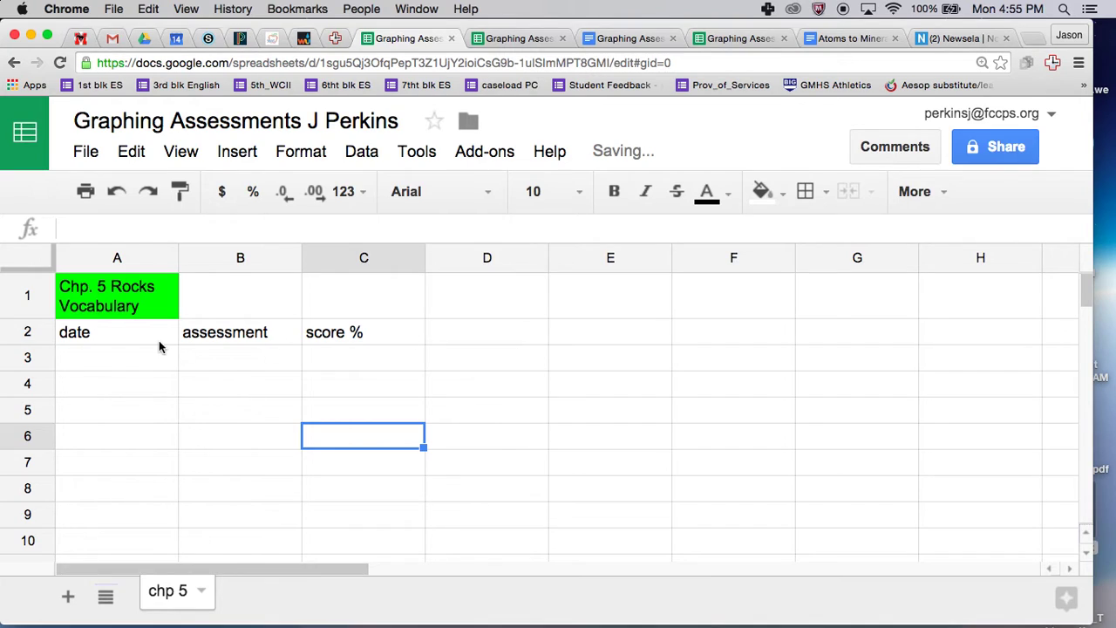
Step: Fill the whole of row 2 yellow behind the headings
left_click(13, 332)
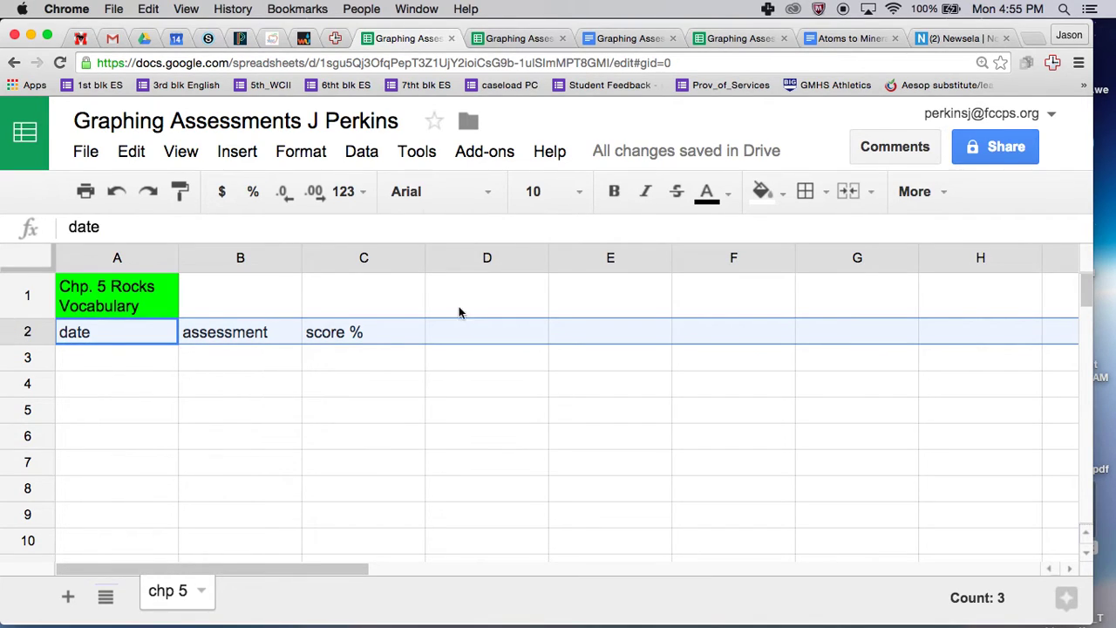
left_click(765, 193)
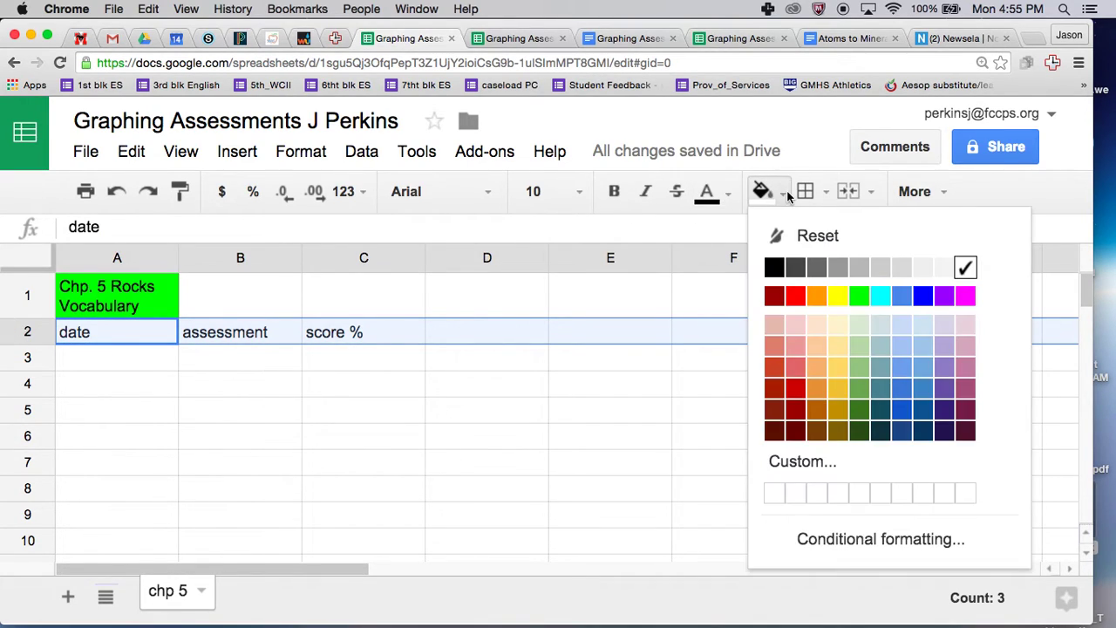
left_click(832, 295)
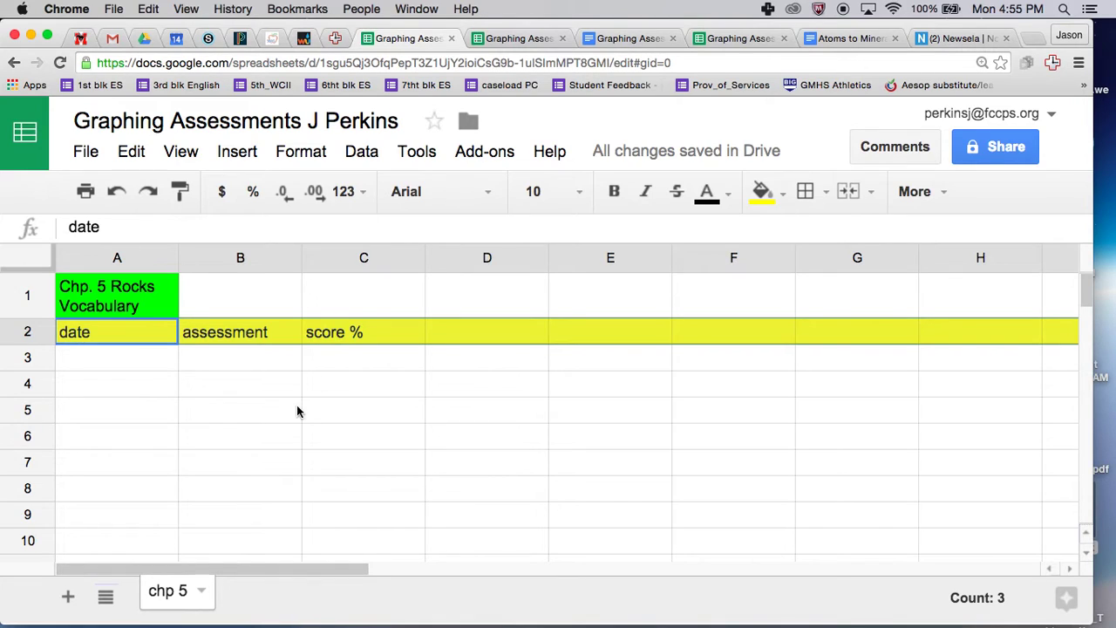
left_click(254, 363)
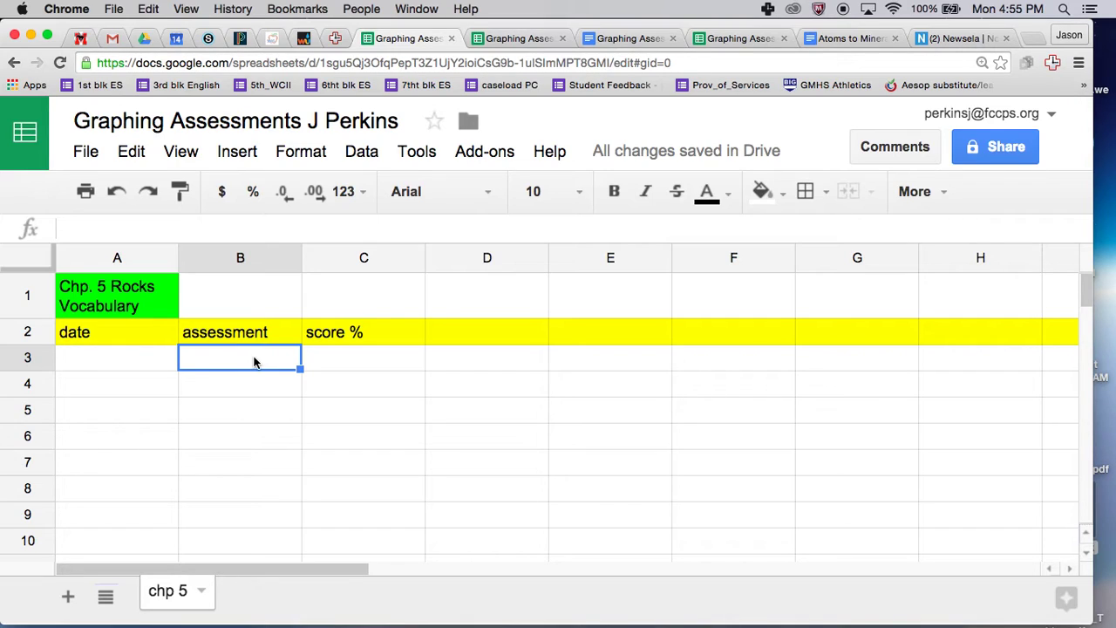
Step: List pre-test, formative and summative in cells B3 to B5
type("pre-")
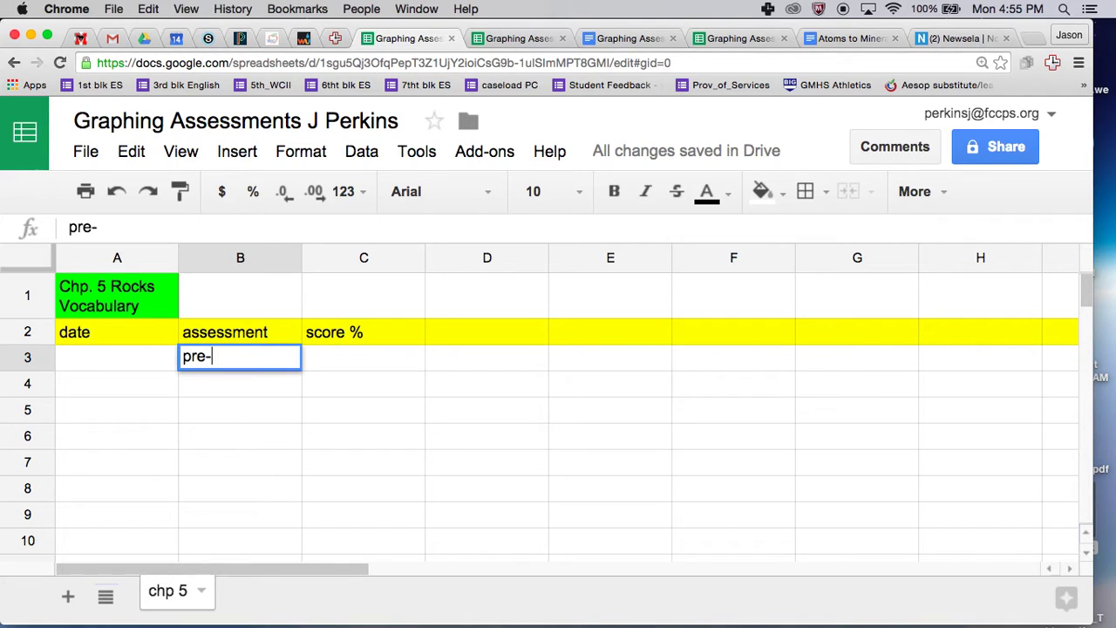
type("test")
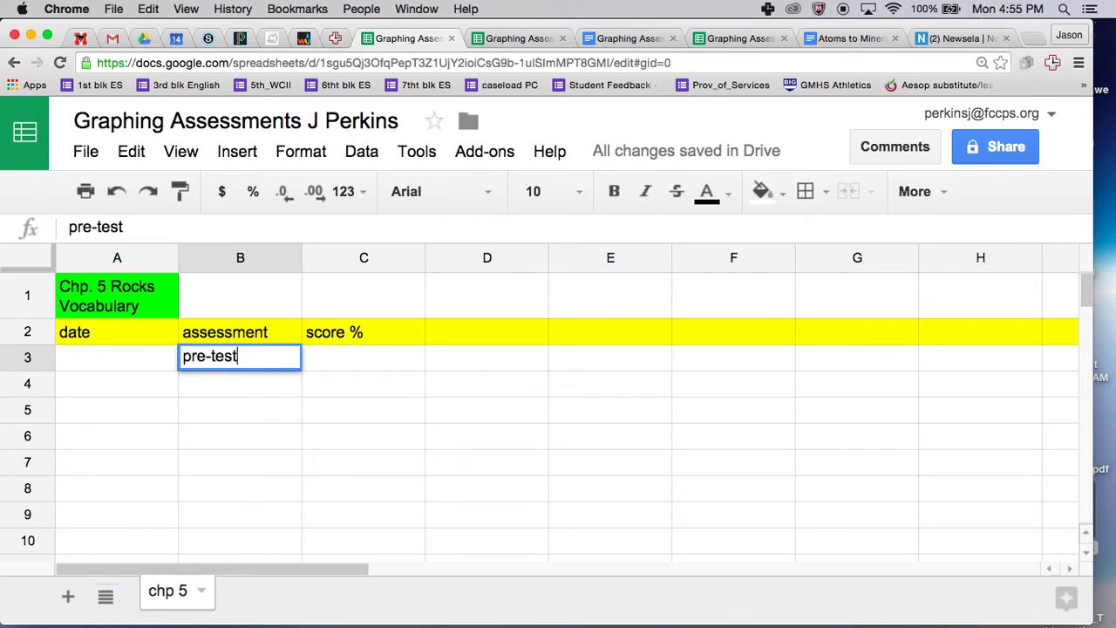
left_click(275, 390)
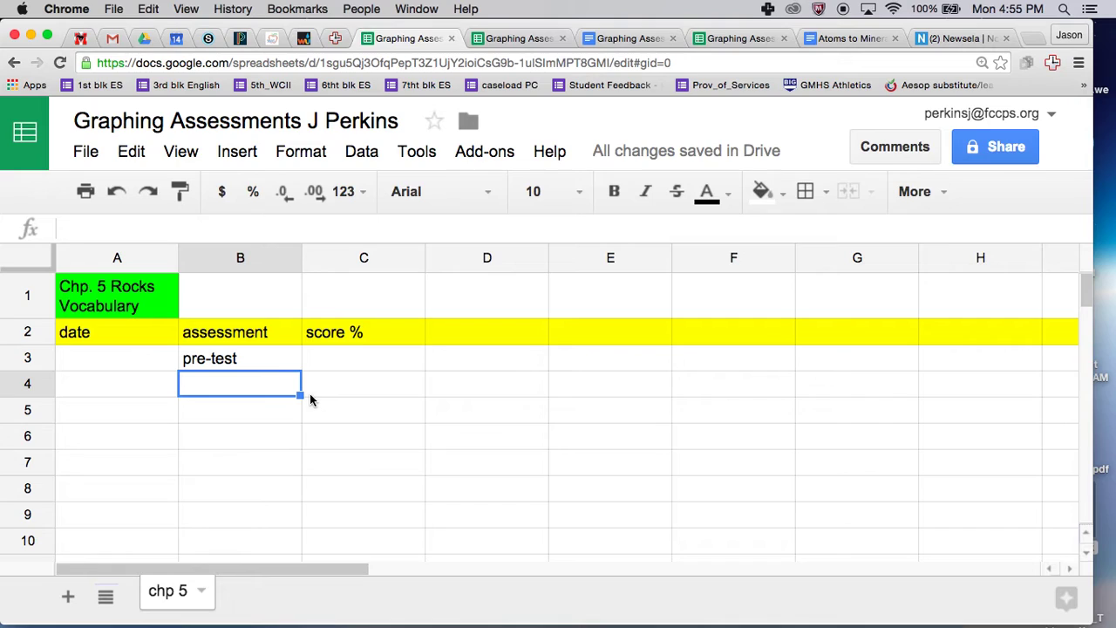
type("formative")
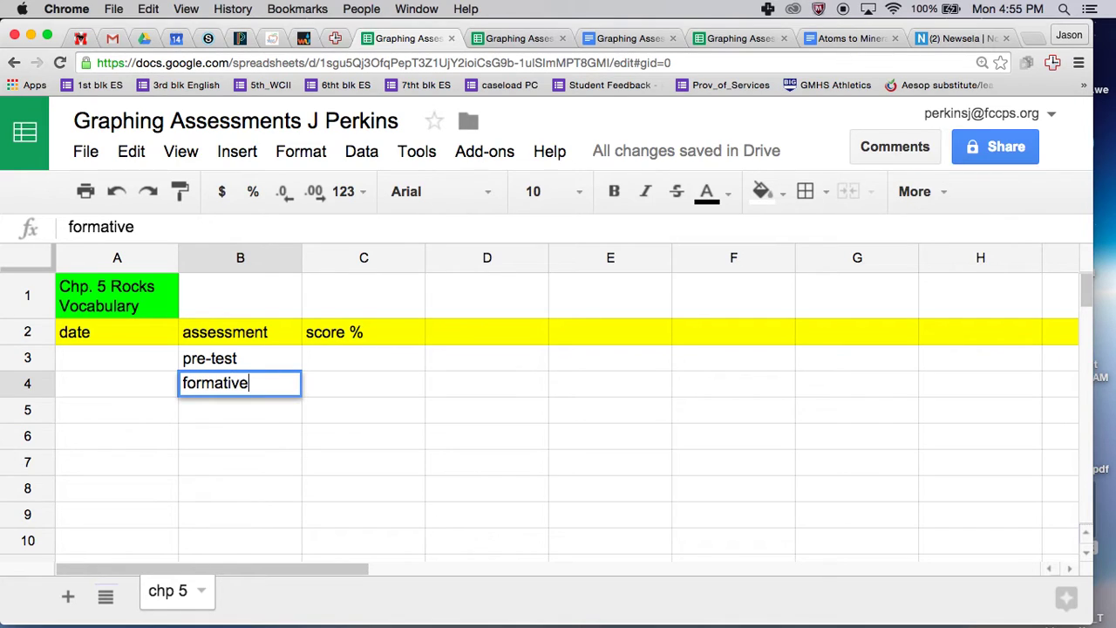
key("Return")
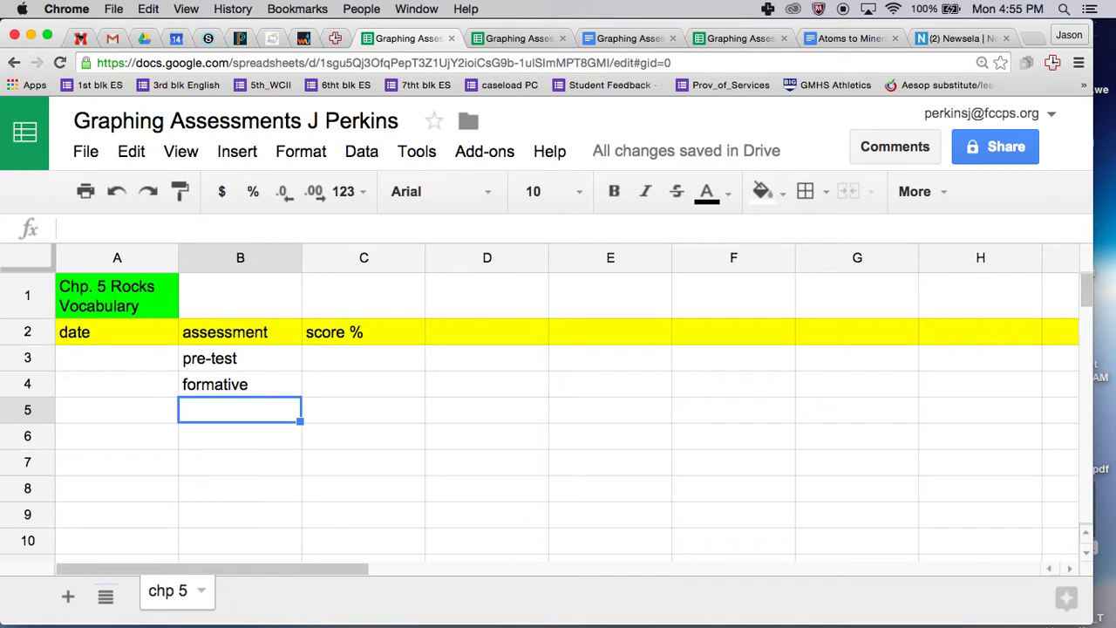
type("summat")
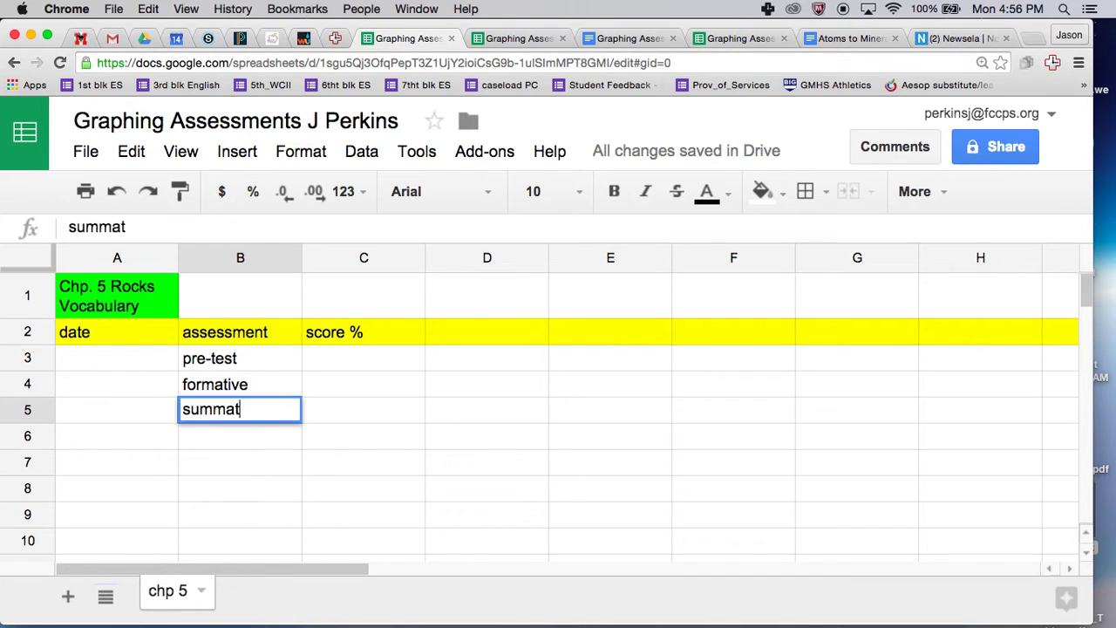
type("ive")
left_click(413, 486)
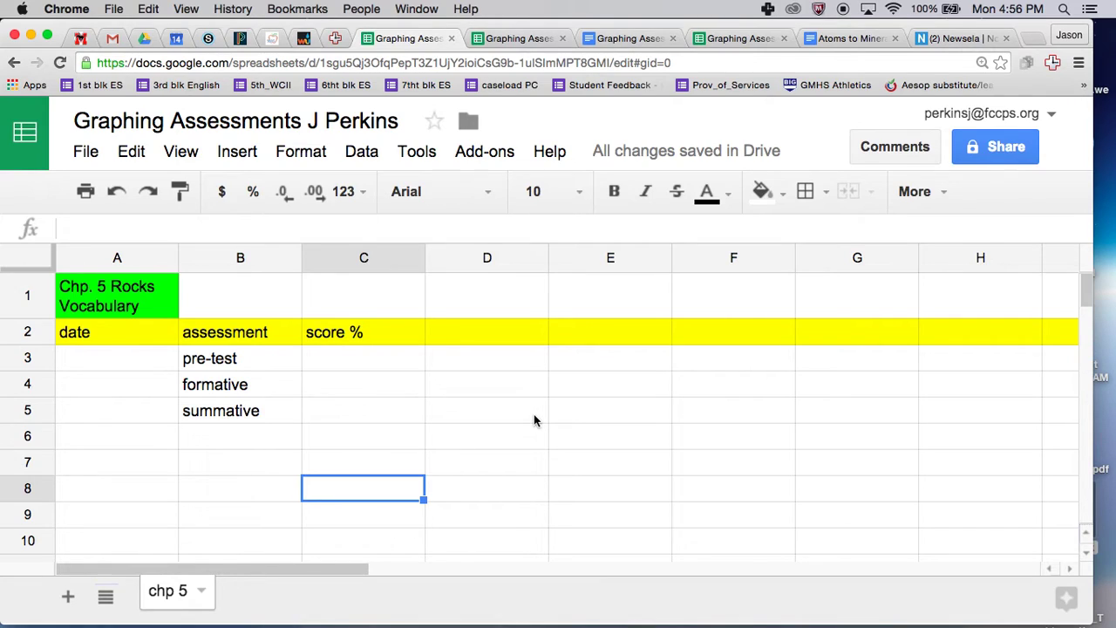
left_click(112, 362)
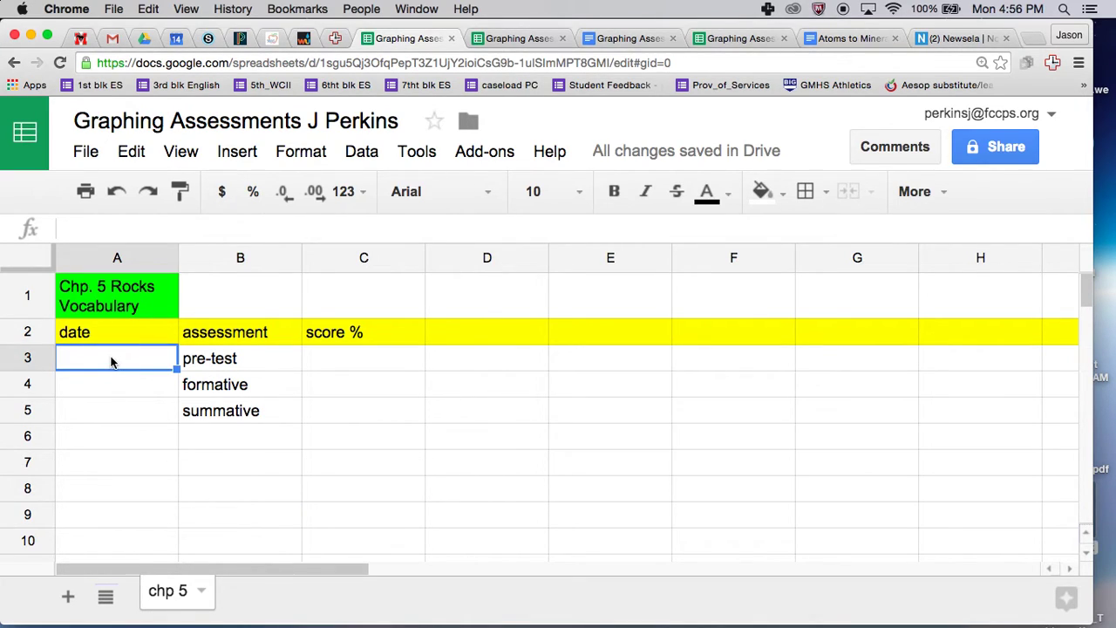
Step: Enter the pre-test date 3/8/2016 and score 25 in row 3
type("3/")
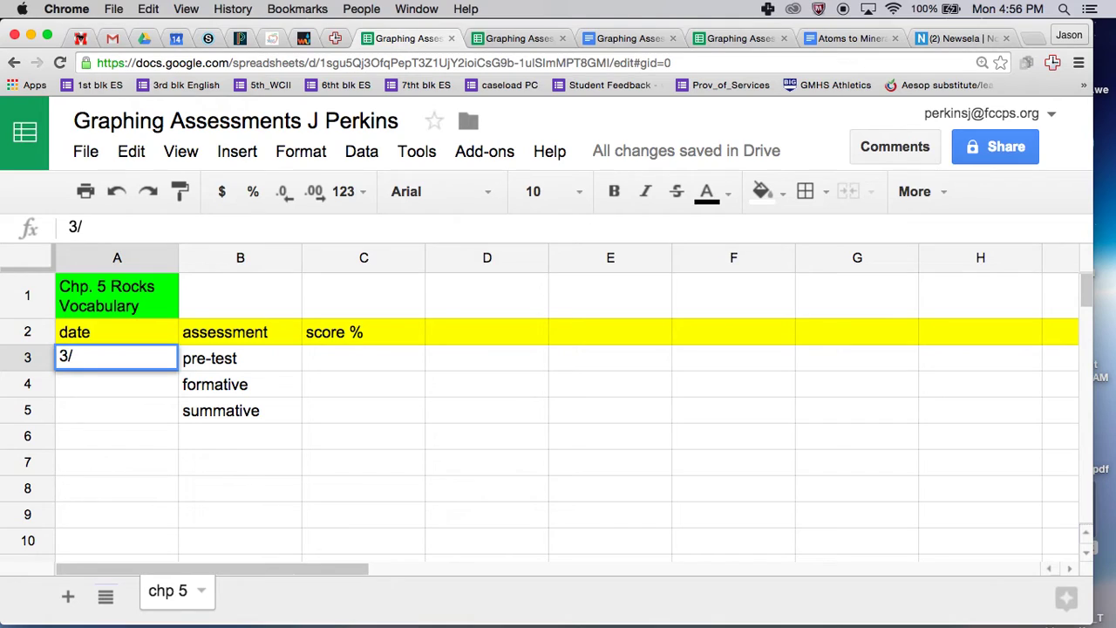
type("8/2016")
key("Tab")
left_click(363, 357)
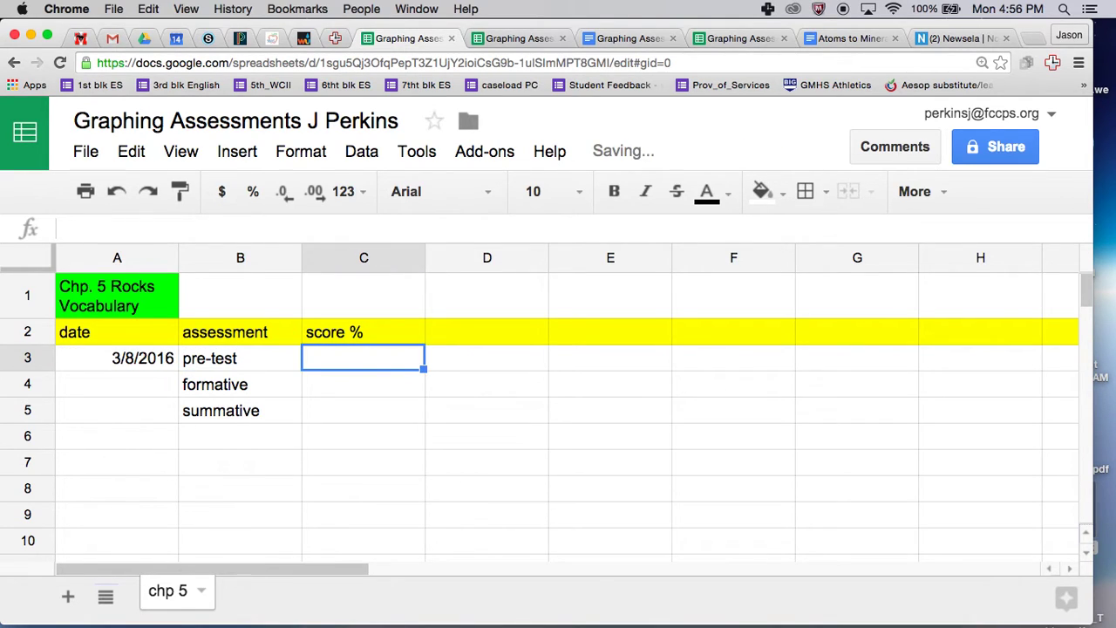
type("25")
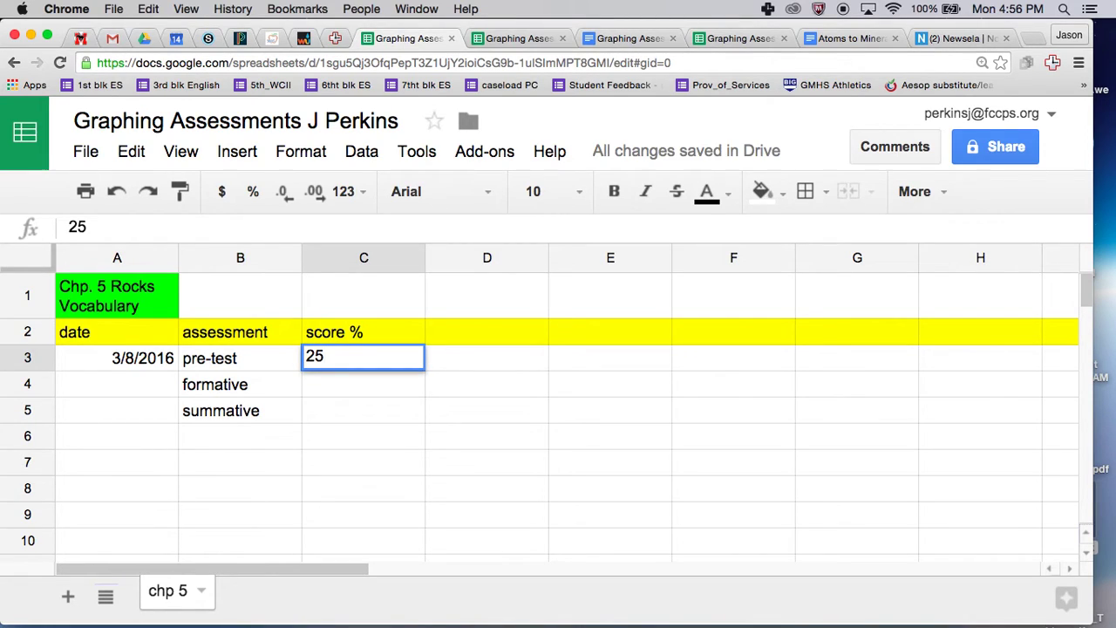
left_click(239, 384)
Step: Enter the formative date 3/10/16 and score 65 in row 4
left_click(117, 384)
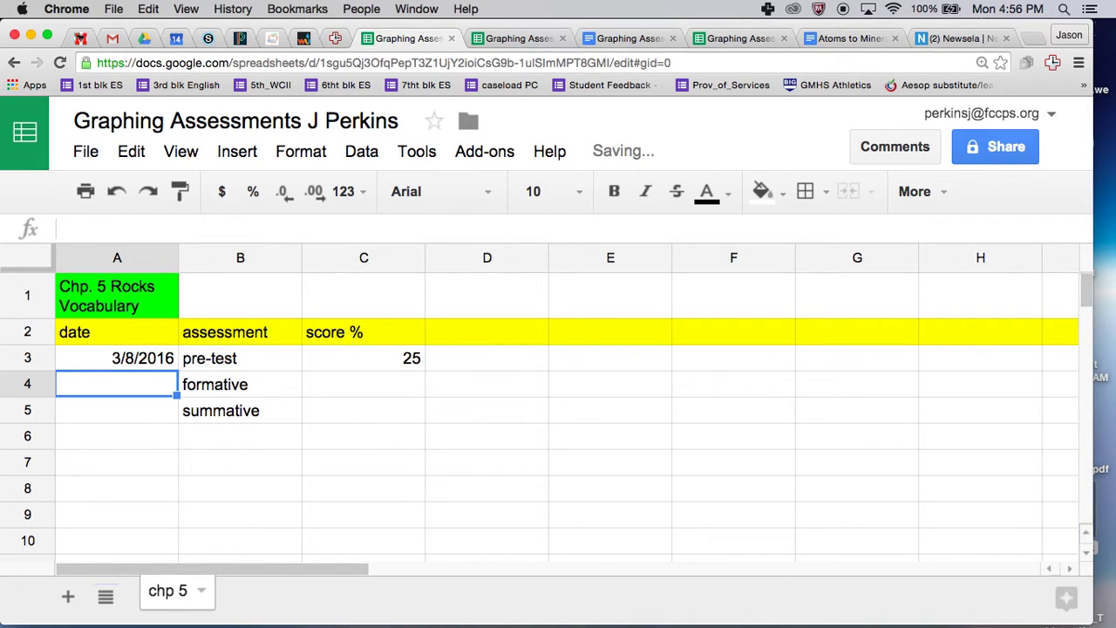
type("3/10/")
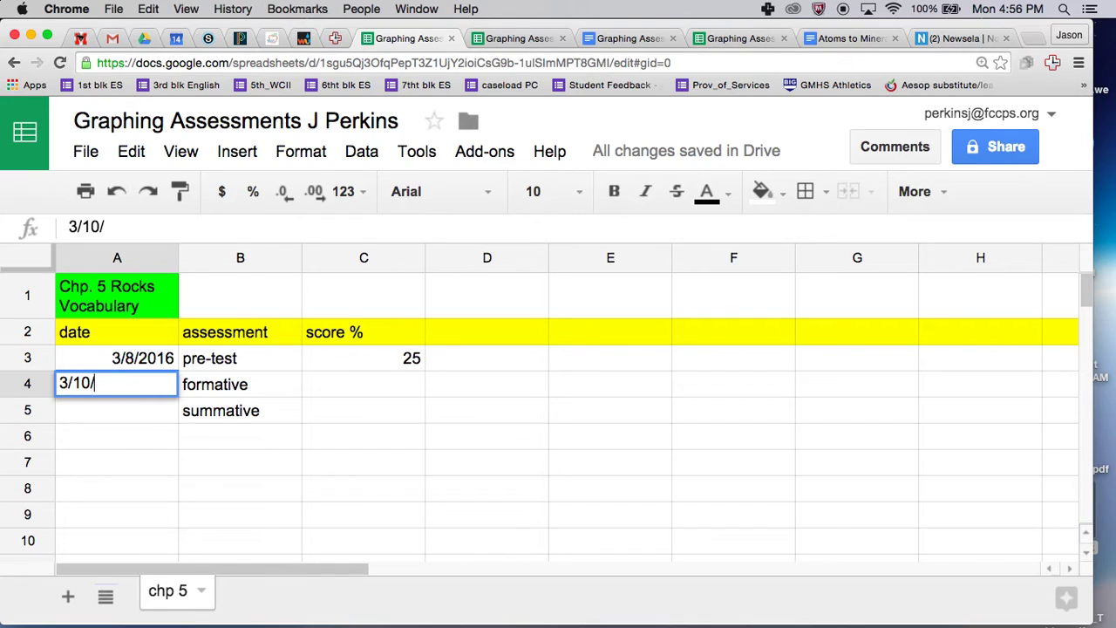
type("16")
left_click(364, 383)
type("65")
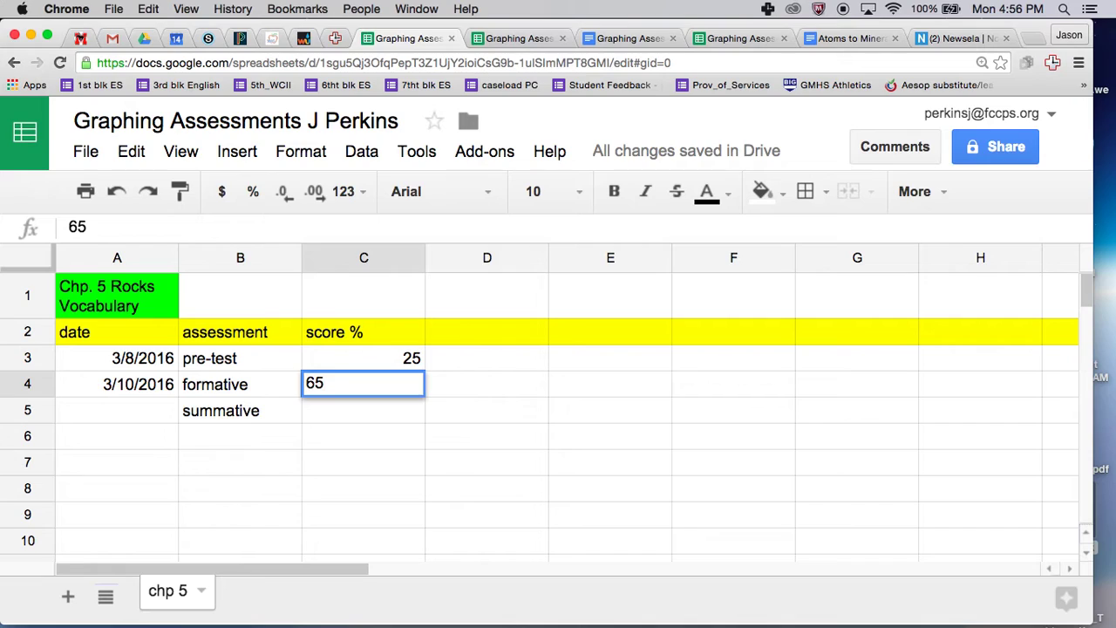
key("Return")
Step: Enter the summative date 3/14/2016 with score 92, then narrow the score % column
left_click(117, 410)
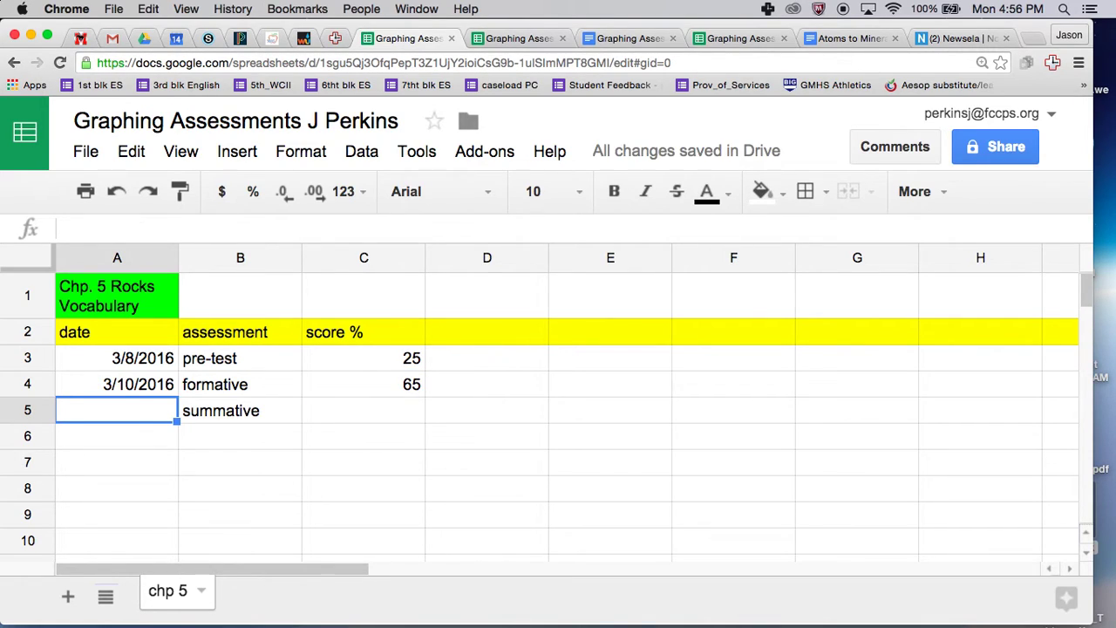
type("3/14")
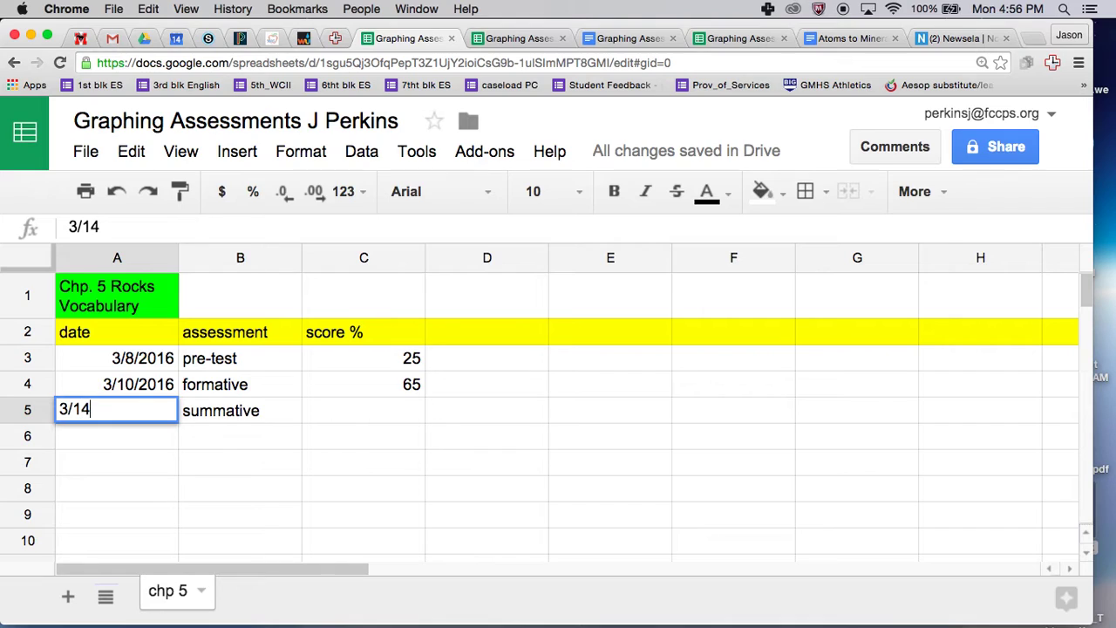
type("/2016")
key("Tab")
key("Tab")
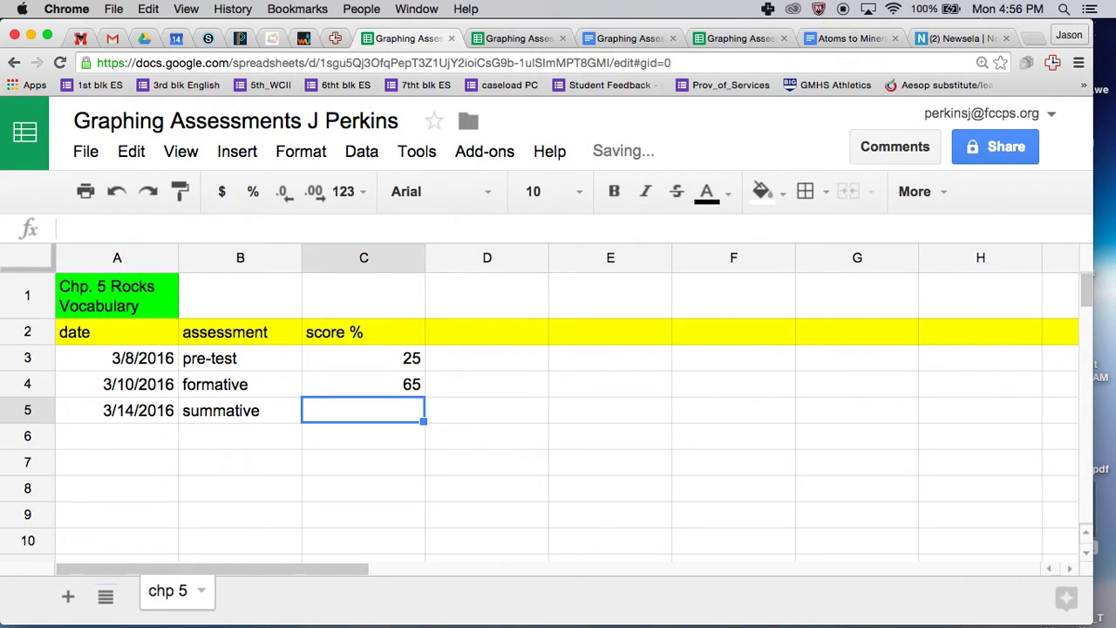
type("92")
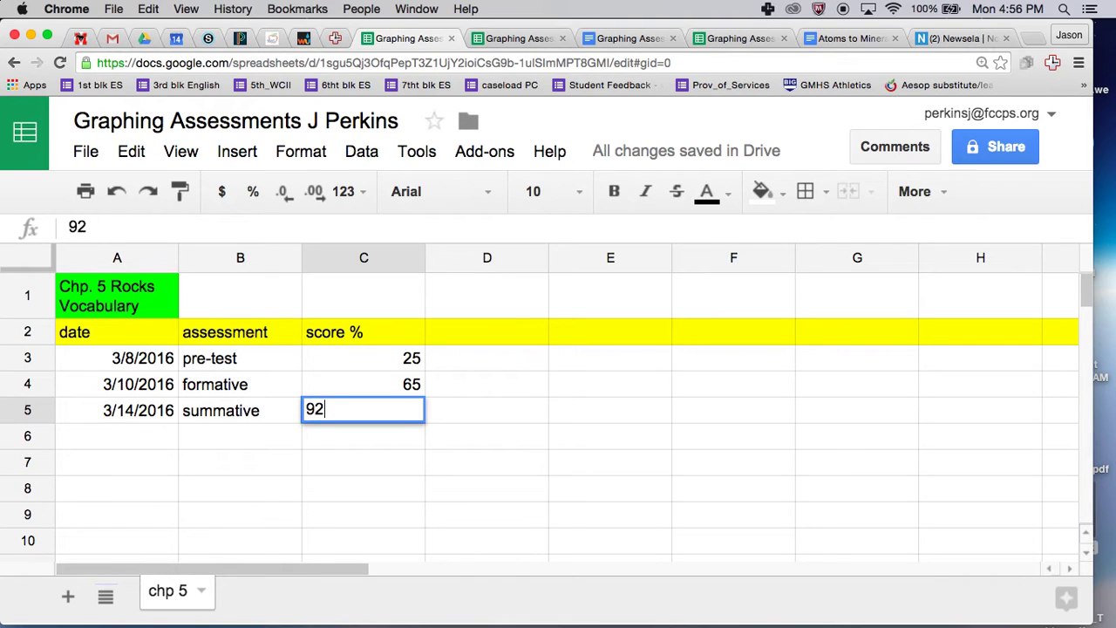
left_click(379, 514)
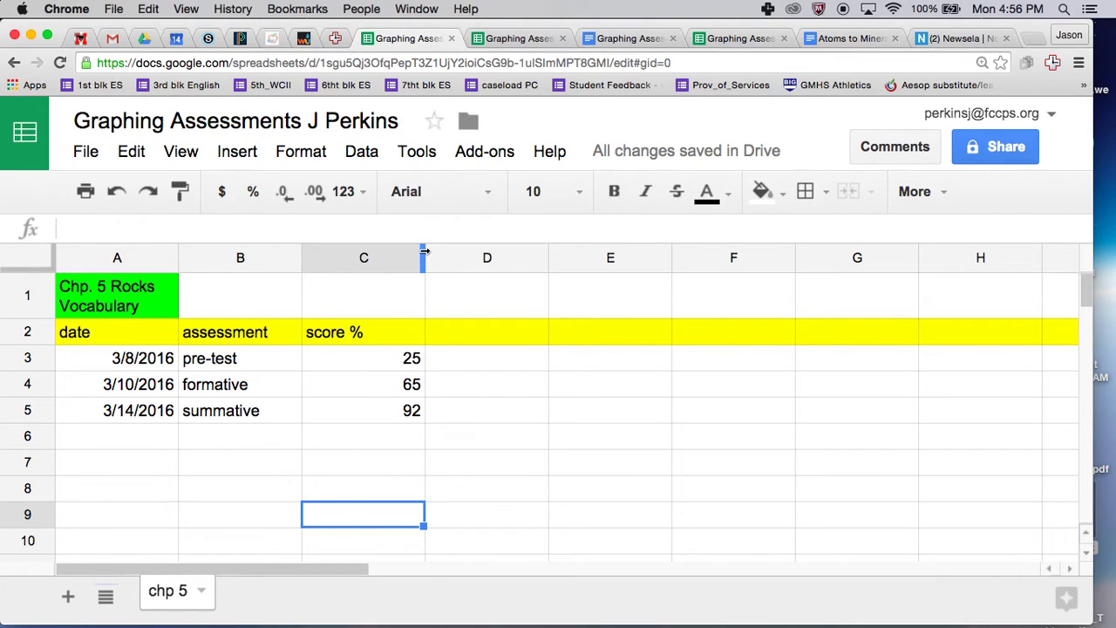
left_click_drag(425, 257, 400, 257)
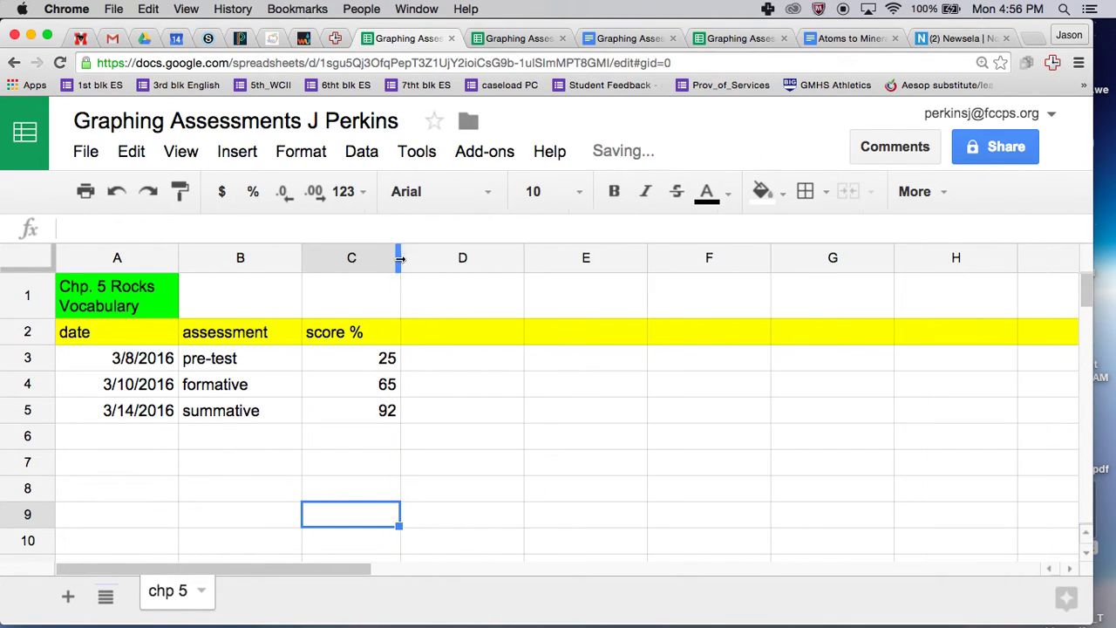
Step: Center the contents of columns A through C horizontally and vertically (middle)
left_click(136, 258)
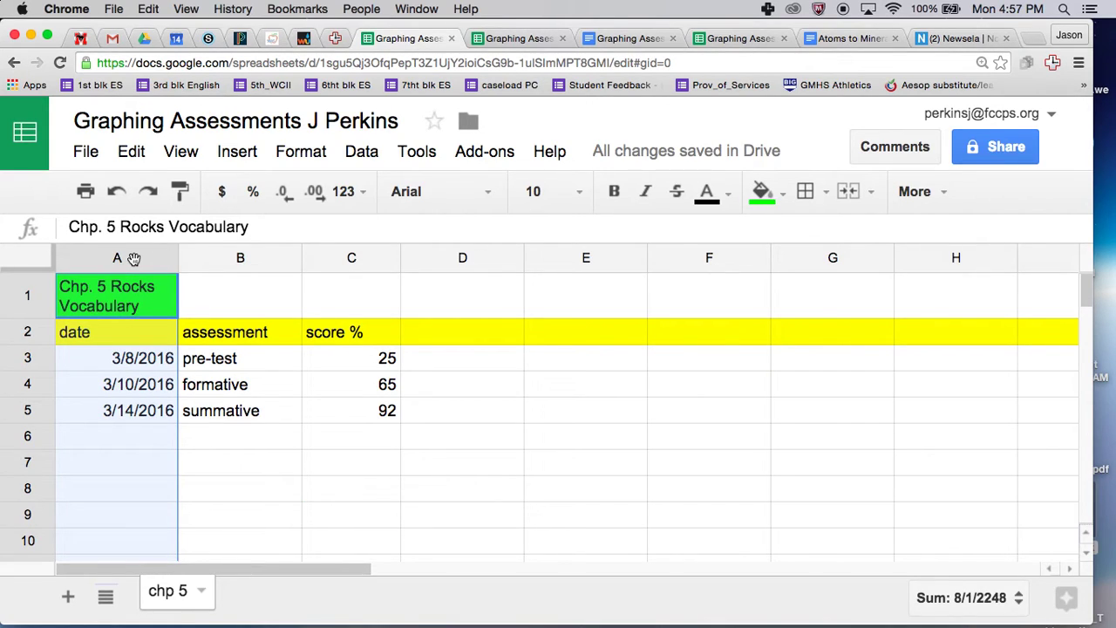
left_click(202, 258, "super")
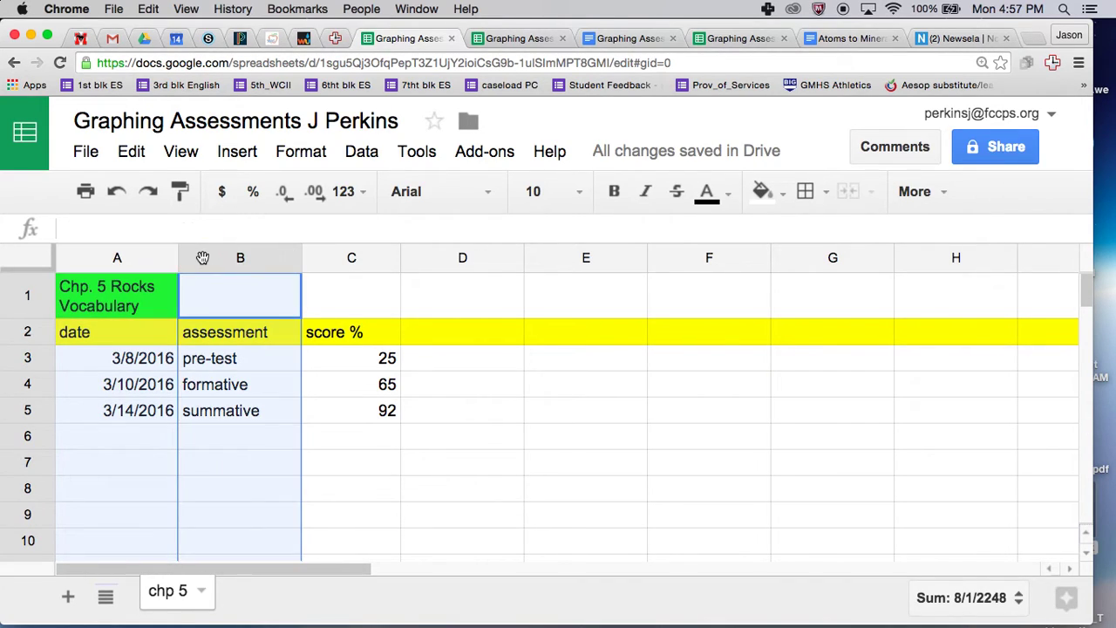
left_click(318, 260, "super")
left_click(300, 156)
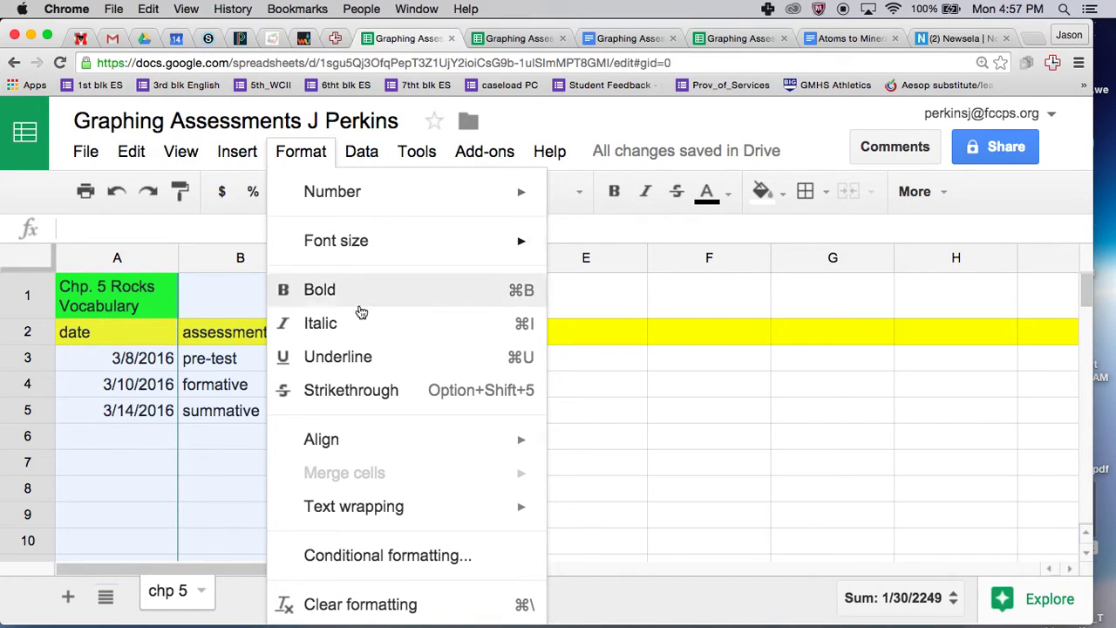
mouse_move(374, 438)
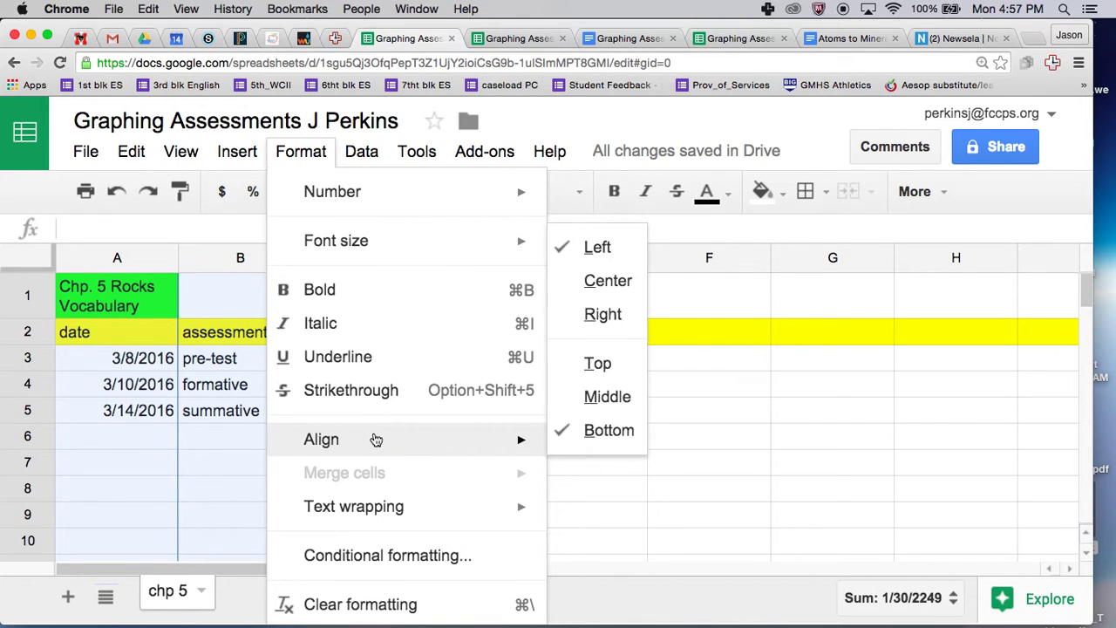
left_click(608, 287)
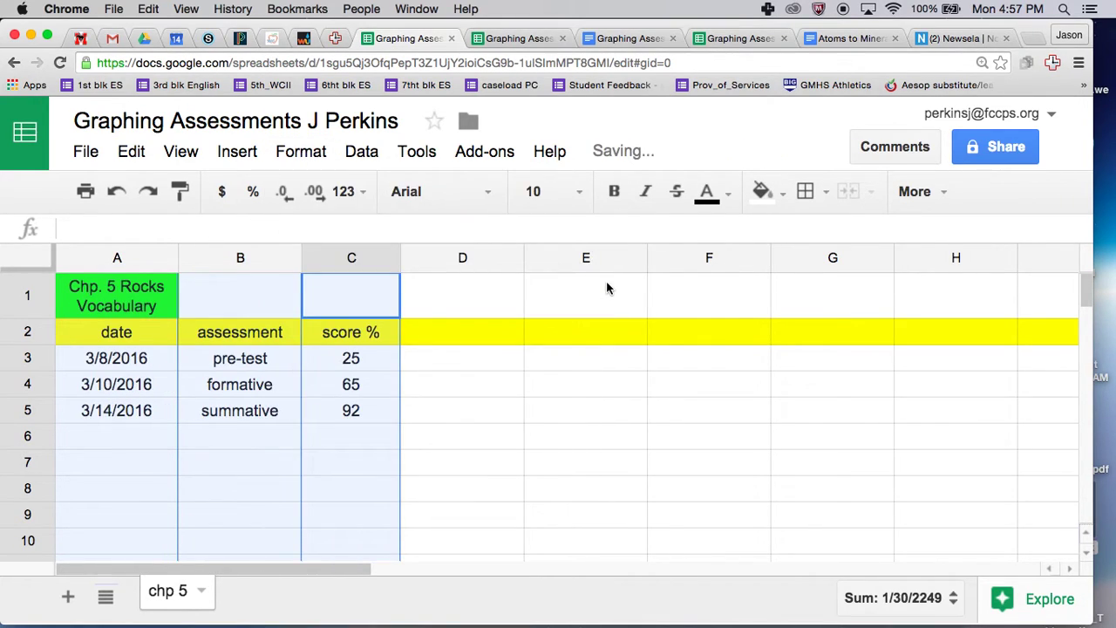
left_click(302, 151)
mouse_move(346, 452)
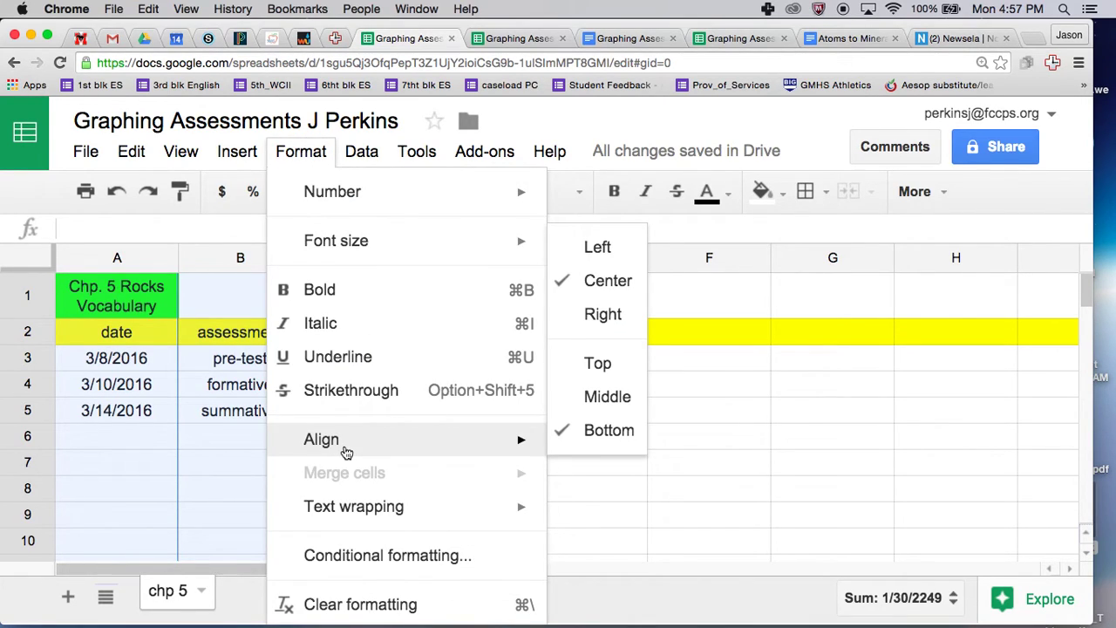
left_click(596, 397)
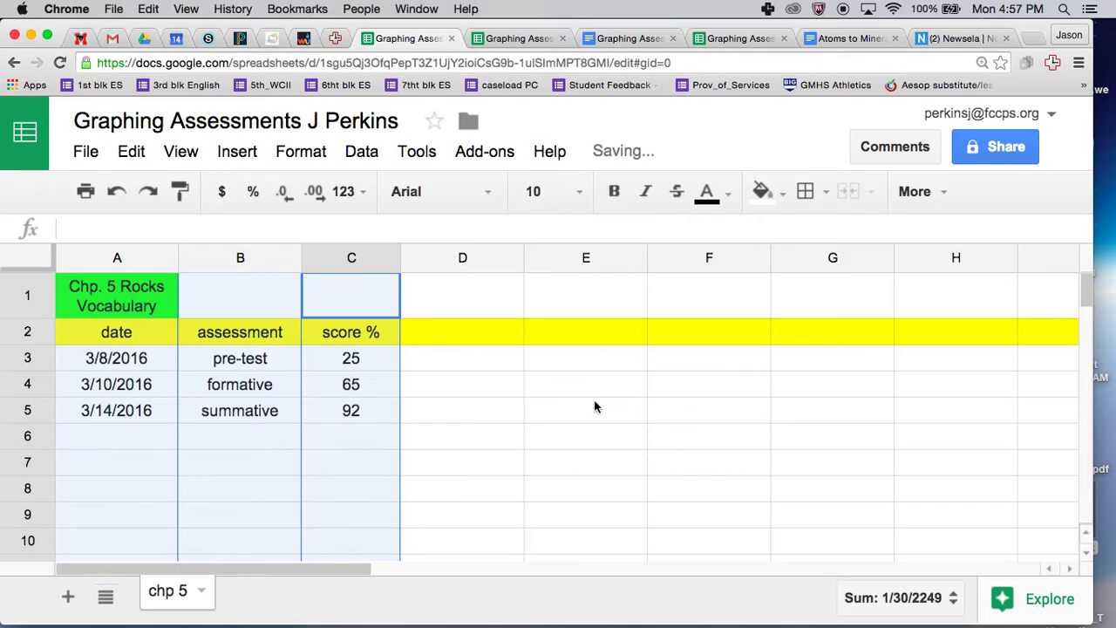
left_click(517, 435)
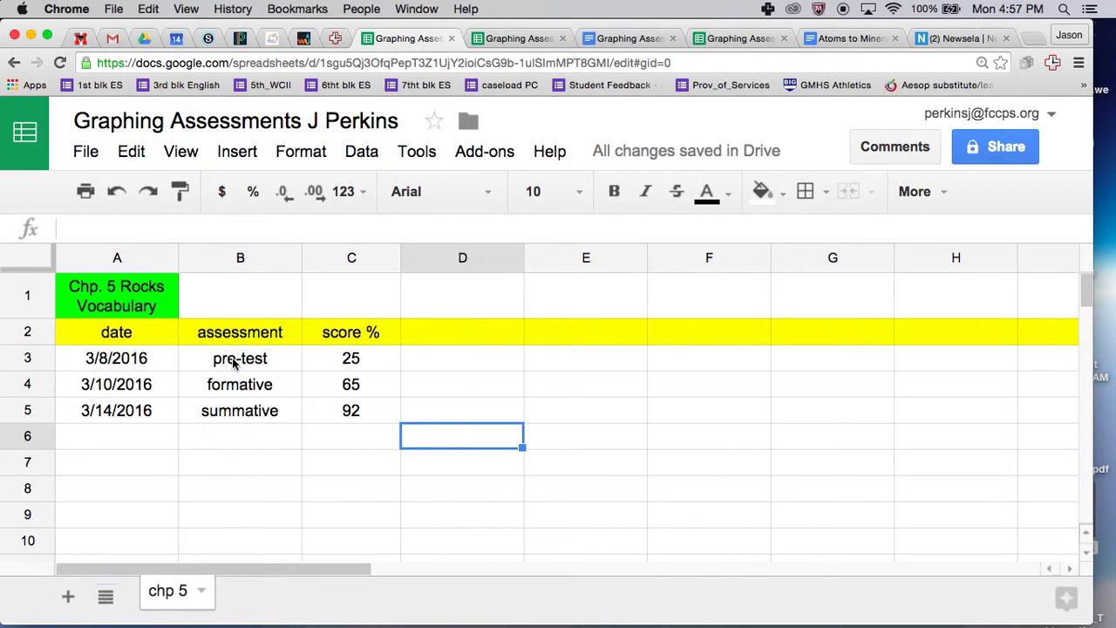
left_click(371, 358)
Step: Select B2:C5 as chart data, zoom the page out, and insert a chart
left_click_drag(371, 357, 372, 420)
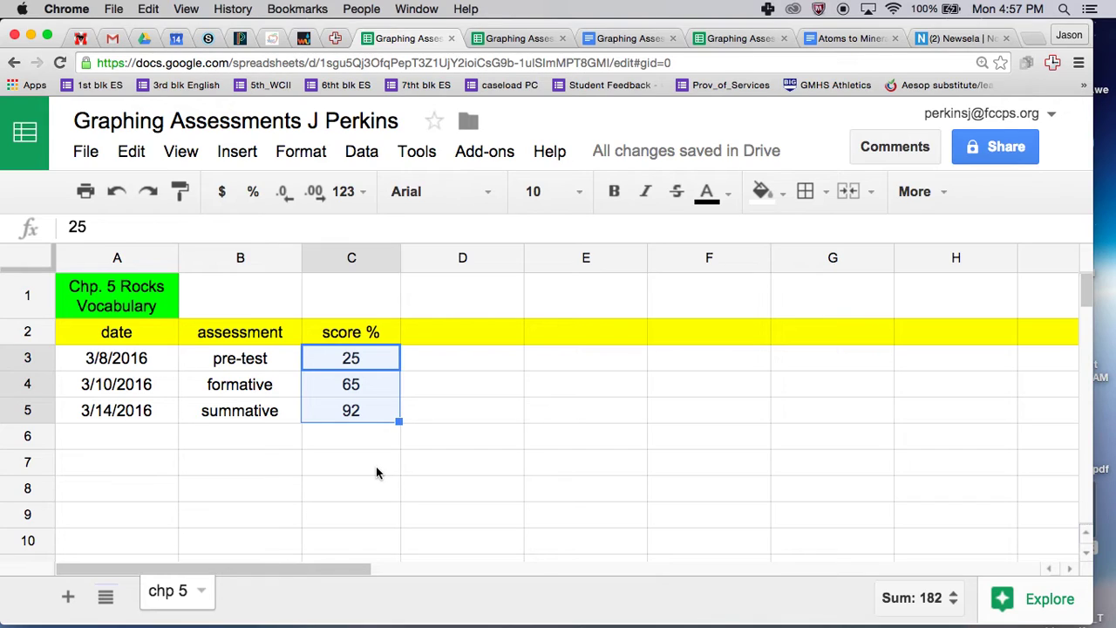
left_click(376, 466)
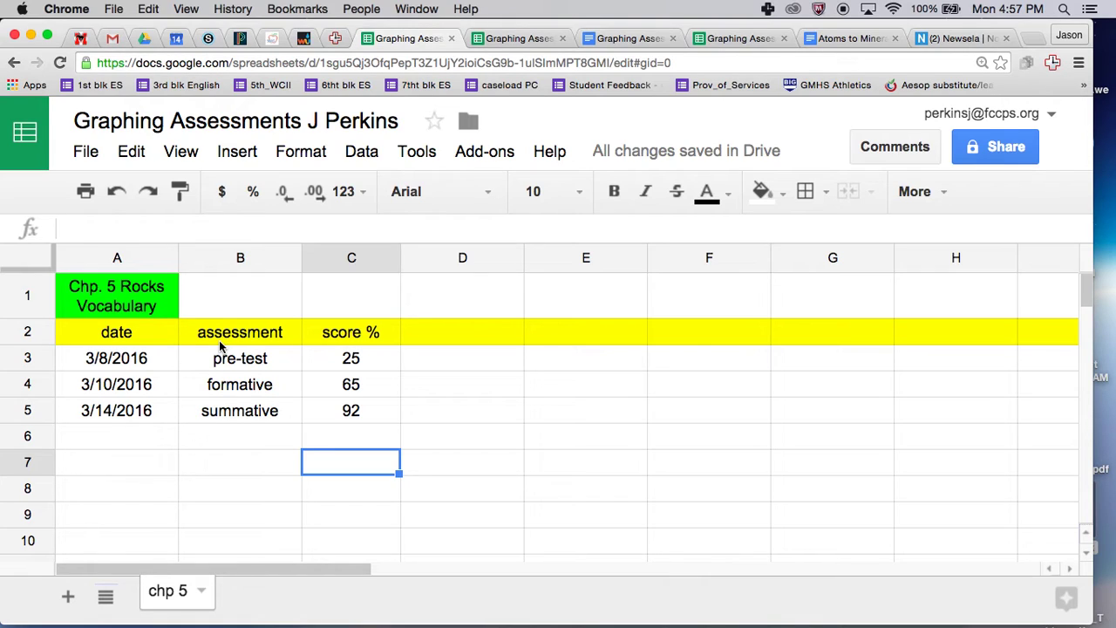
left_click_drag(194, 332, 357, 417)
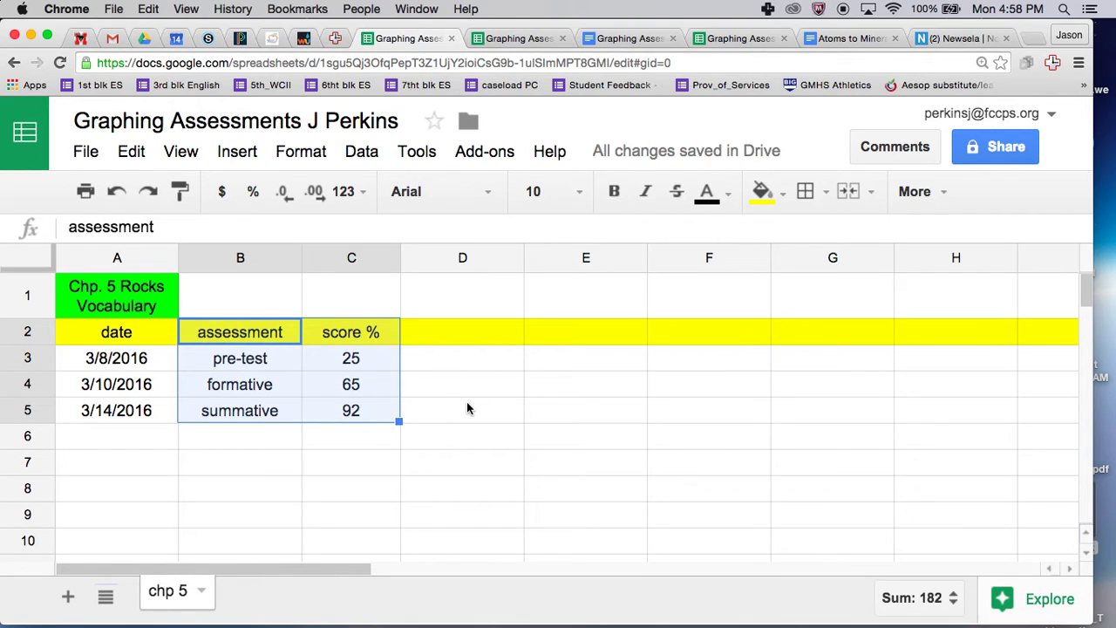
key("super+minus")
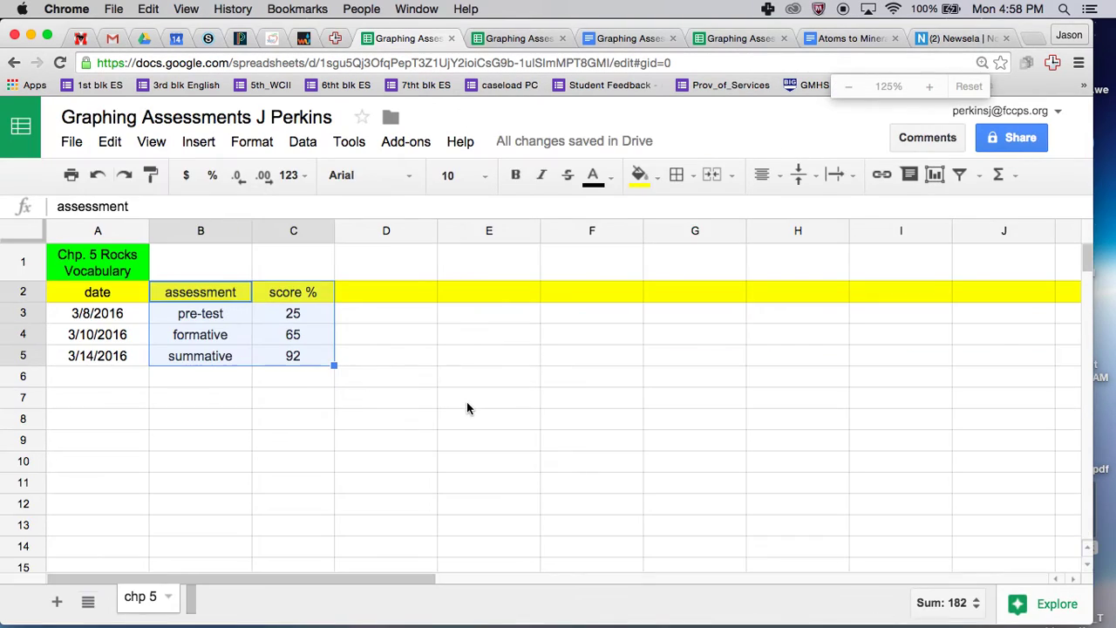
double_click(932, 206)
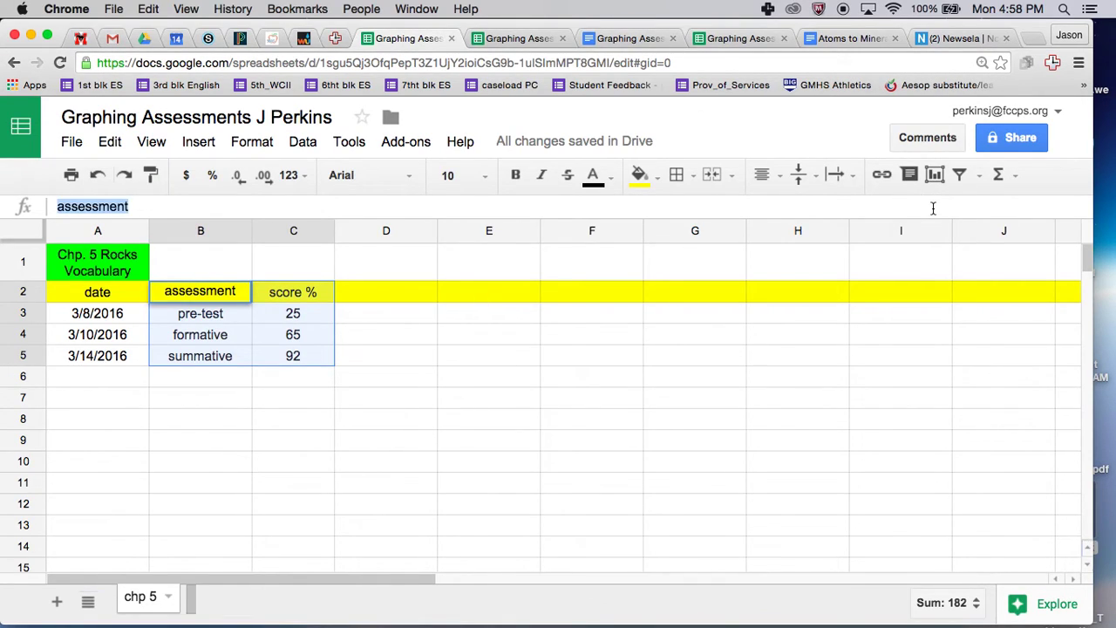
left_click(932, 206)
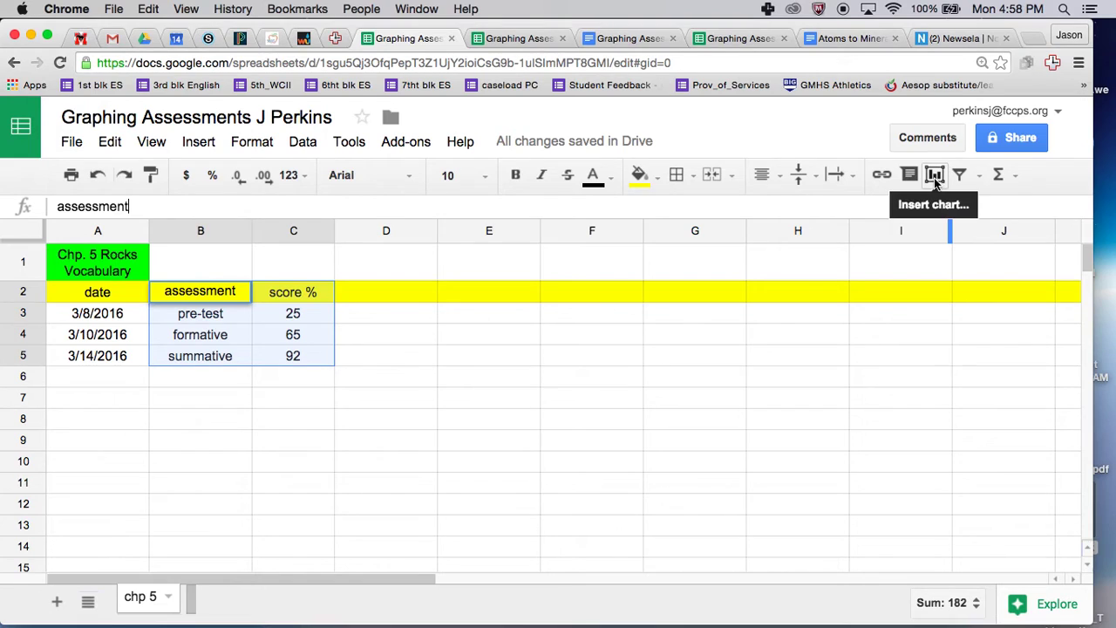
Step: Preview the chp 5 B2:C5 score data as a score % vs. assessment line chart
left_click(935, 177)
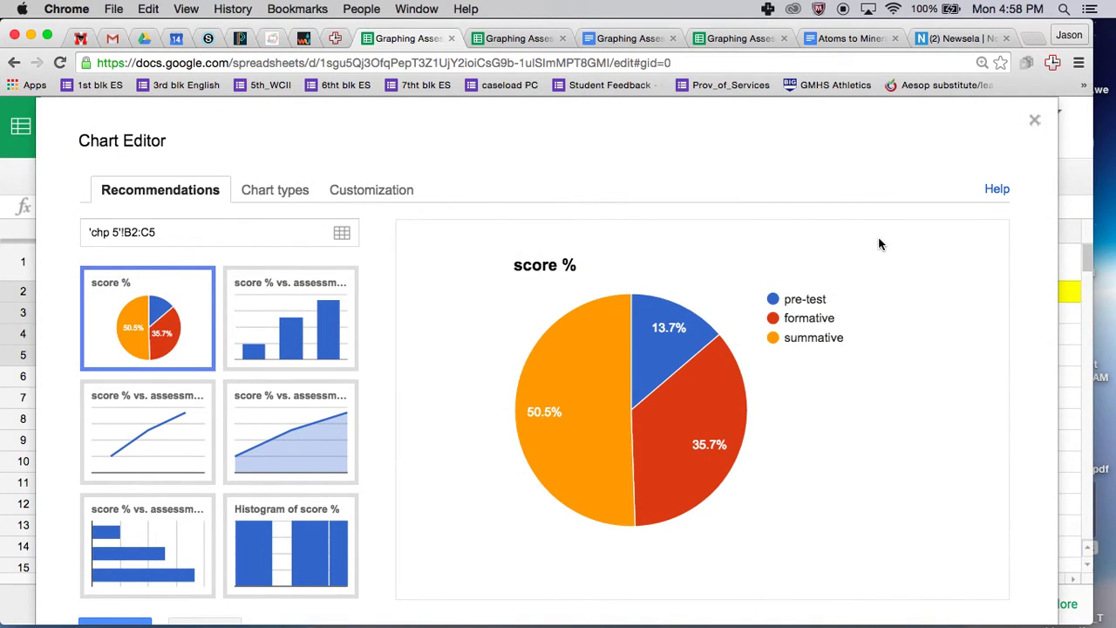
key("super+minus")
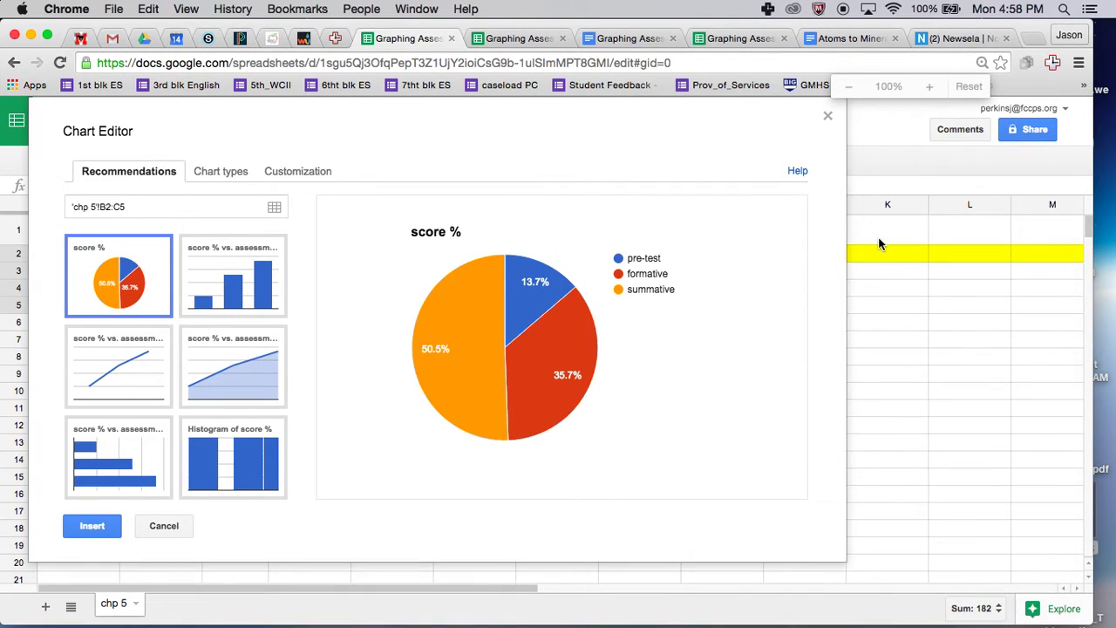
left_click(97, 368)
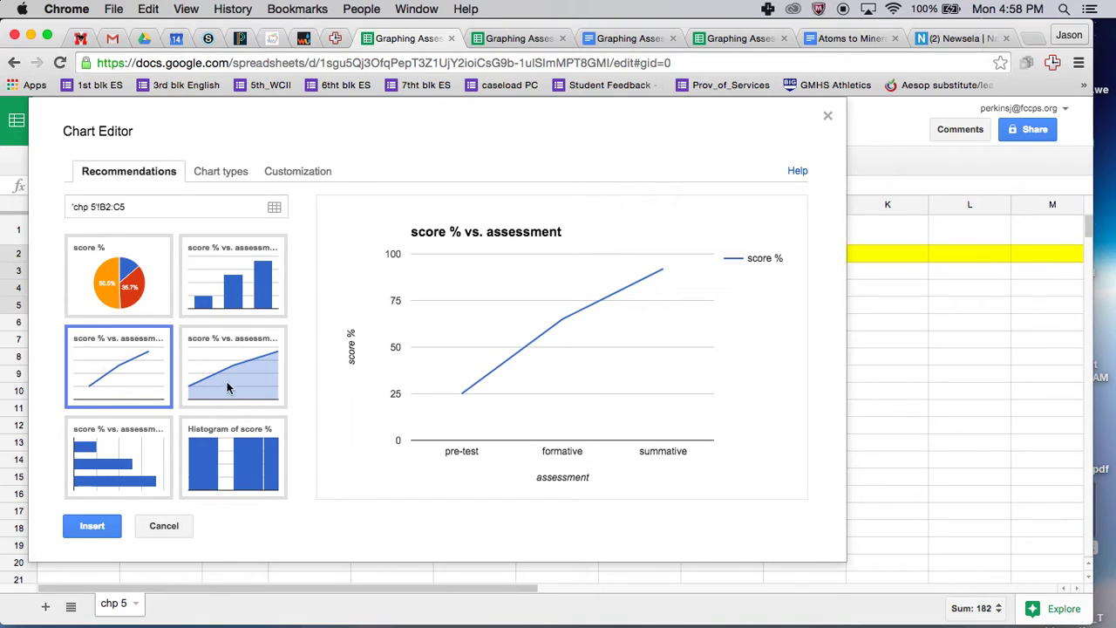
Step: Insert the line chart, shrink it, and position it beside the score table in columns D–G
left_click(101, 521)
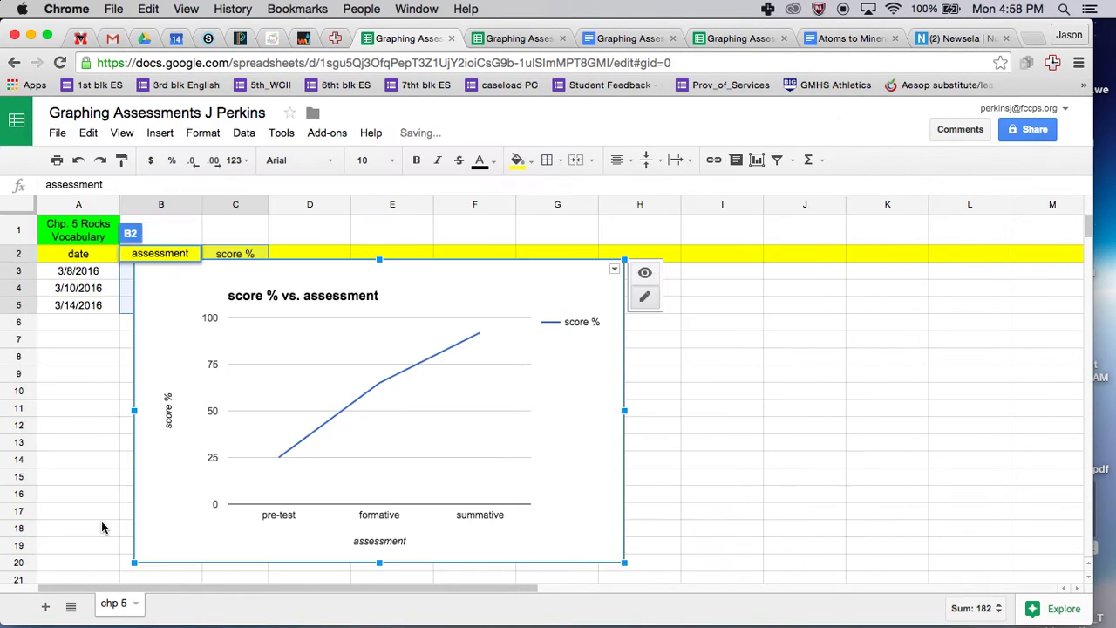
left_click(169, 314)
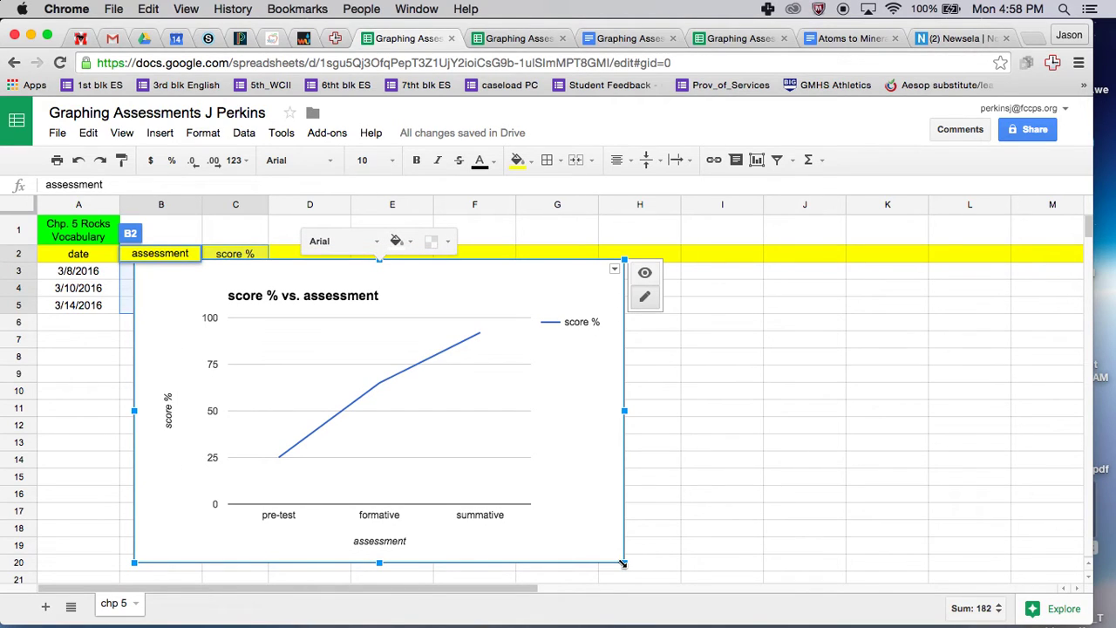
left_click_drag(624, 563, 463, 466)
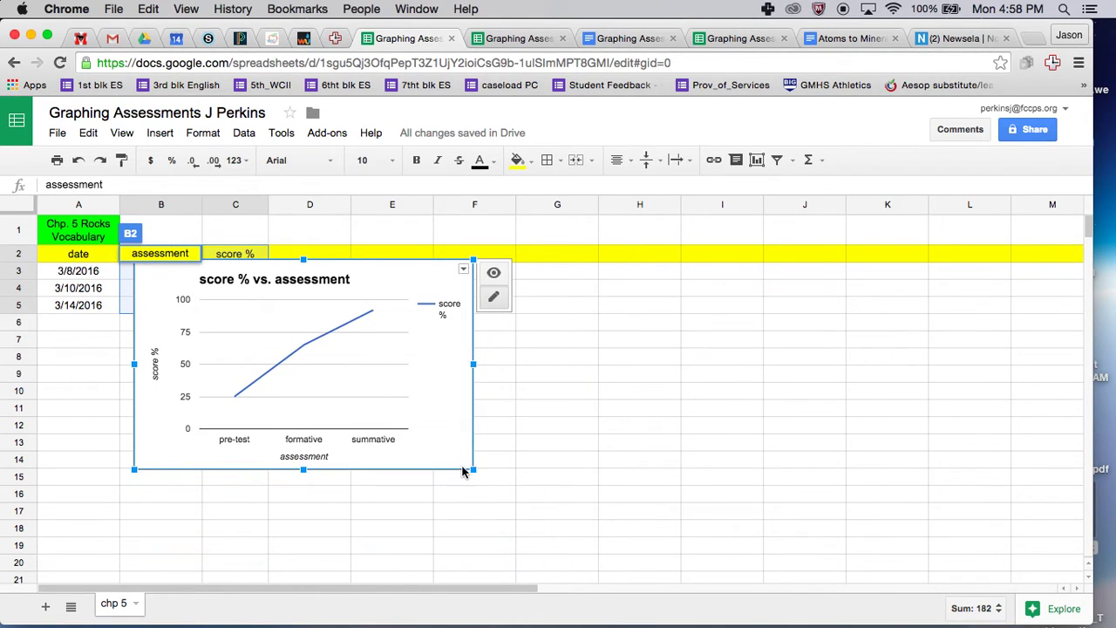
left_click_drag(398, 292, 544, 251)
left_click(778, 400)
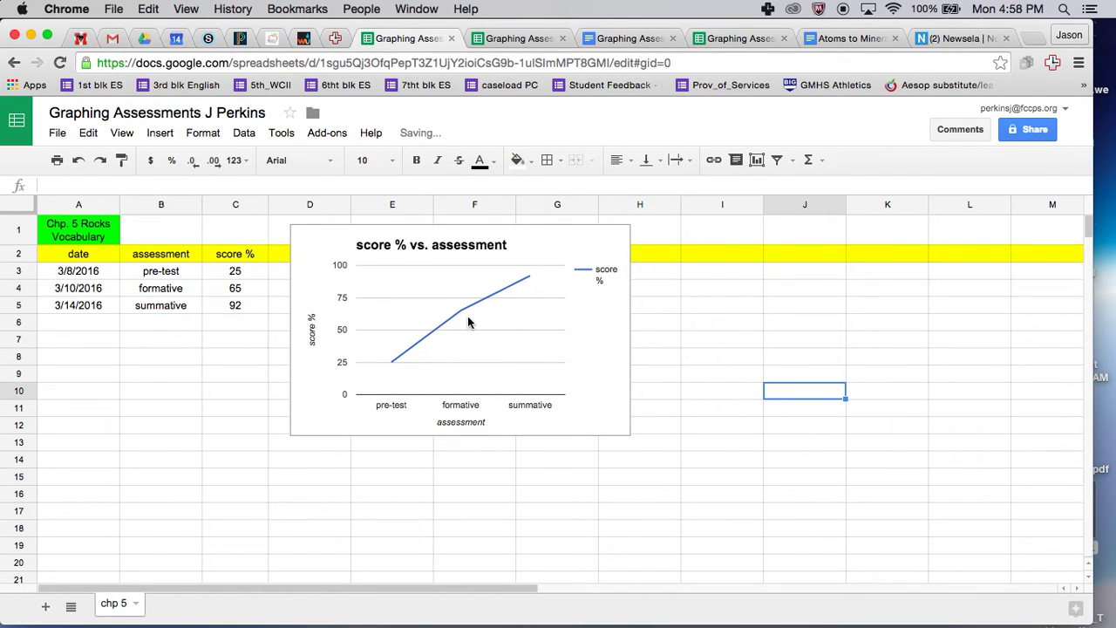
left_click(445, 250)
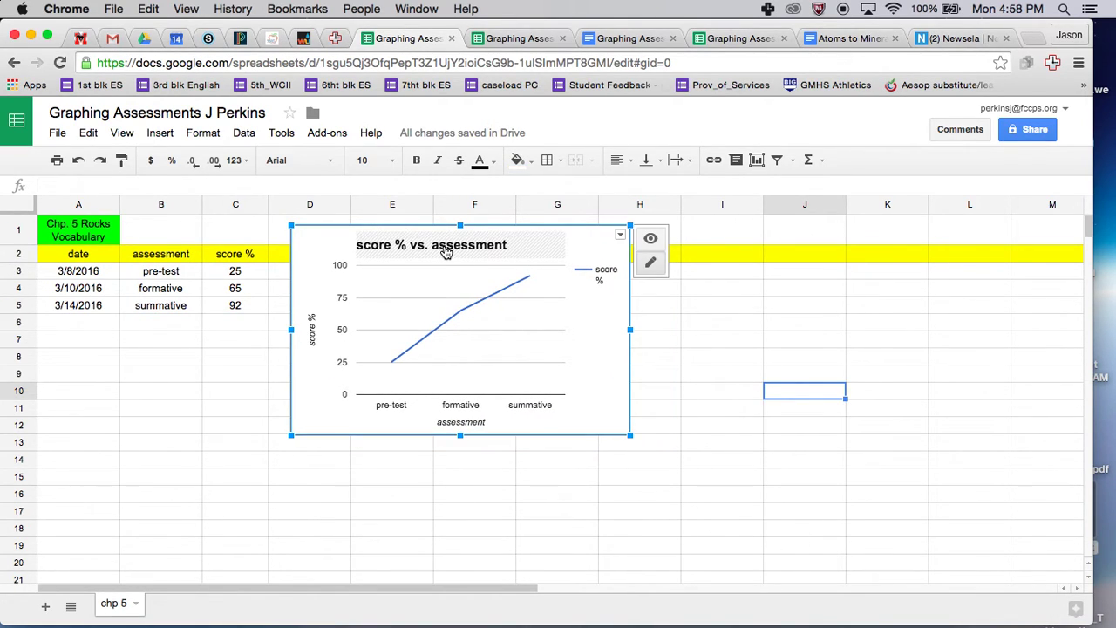
Step: Replace the chart's default heading with the title 'Chp. 5 Rock Vocab'
left_click(445, 250)
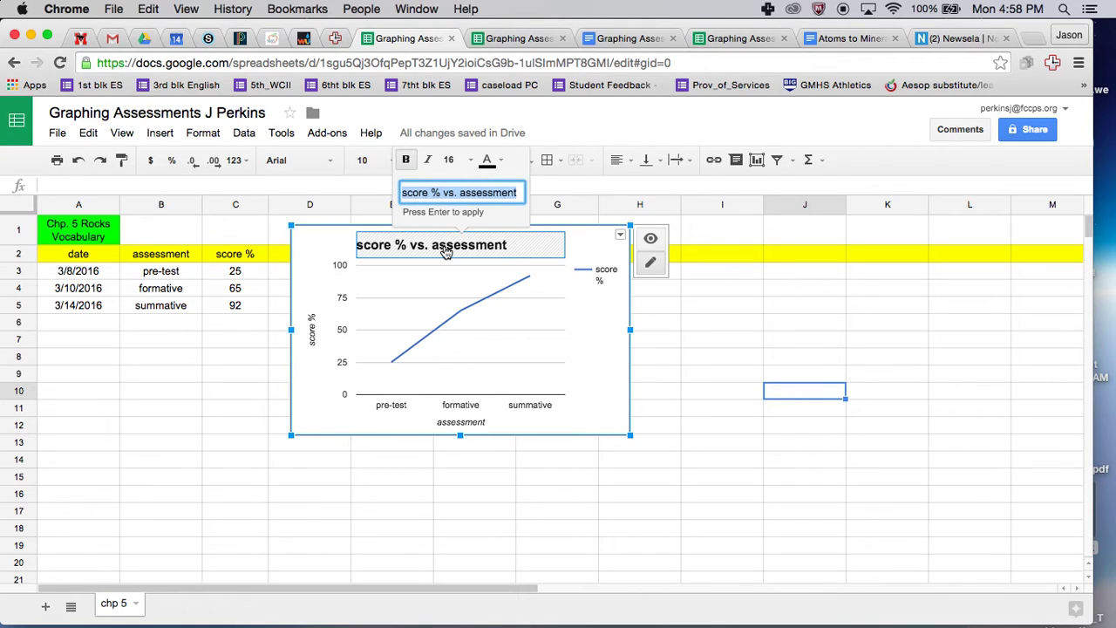
type("Chp")
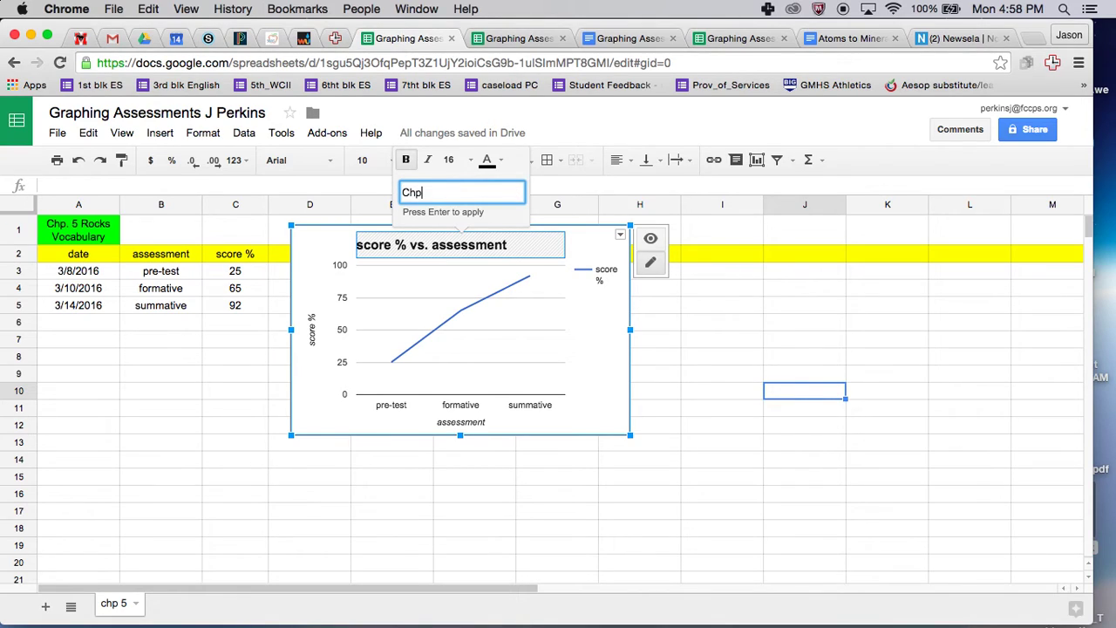
type(". 5 Rock Vocab")
key("Return")
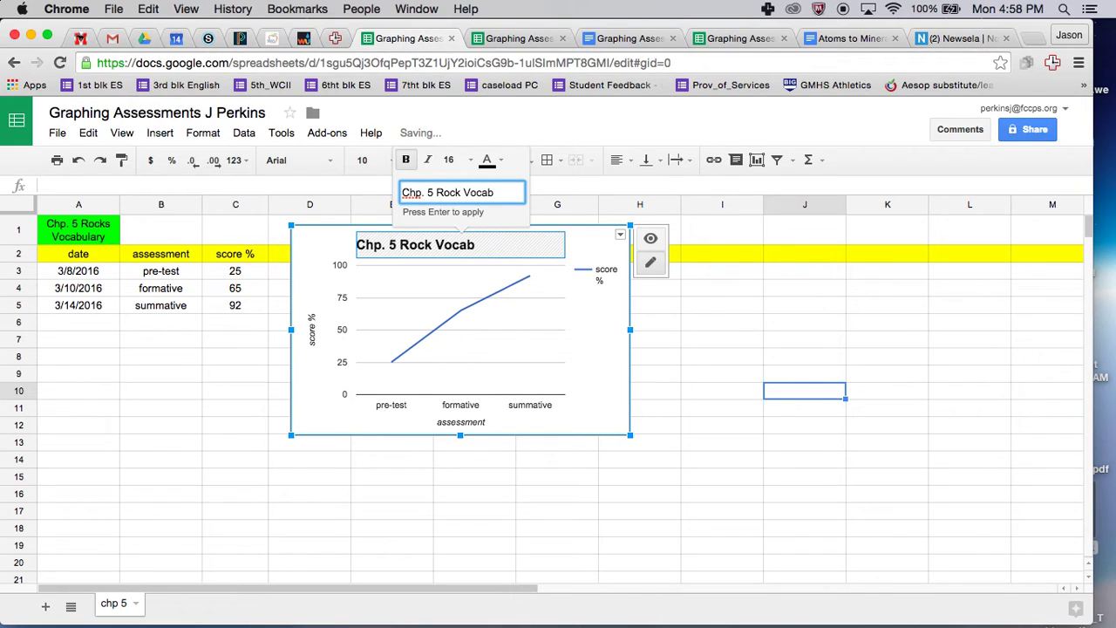
left_click(624, 382)
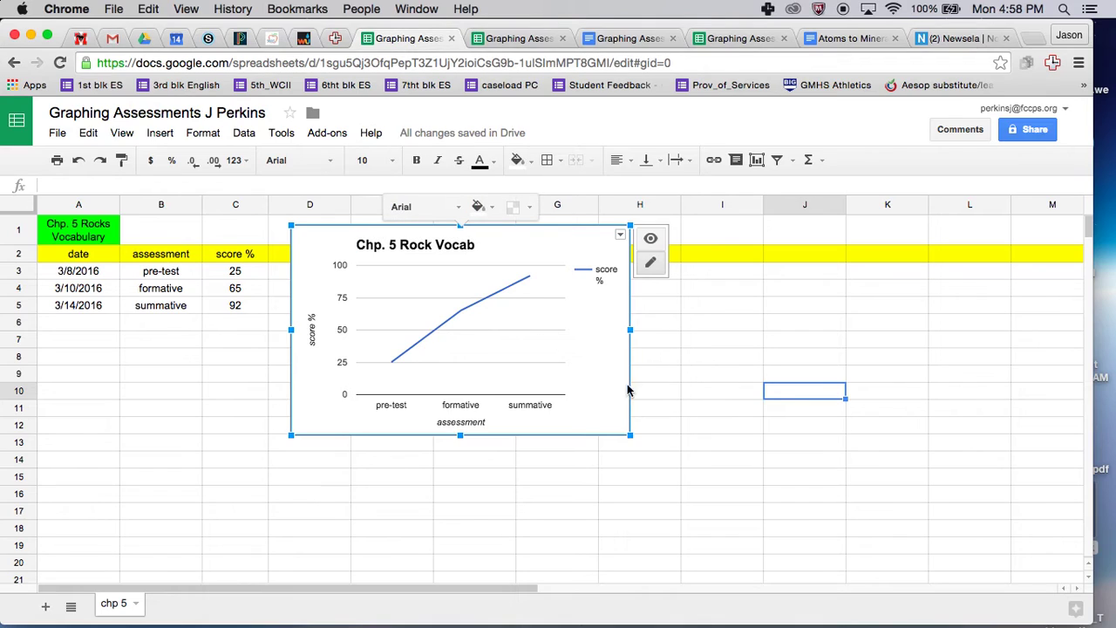
left_click(449, 321)
Step: Add 7px point markers to the chart's score line
left_click(437, 302)
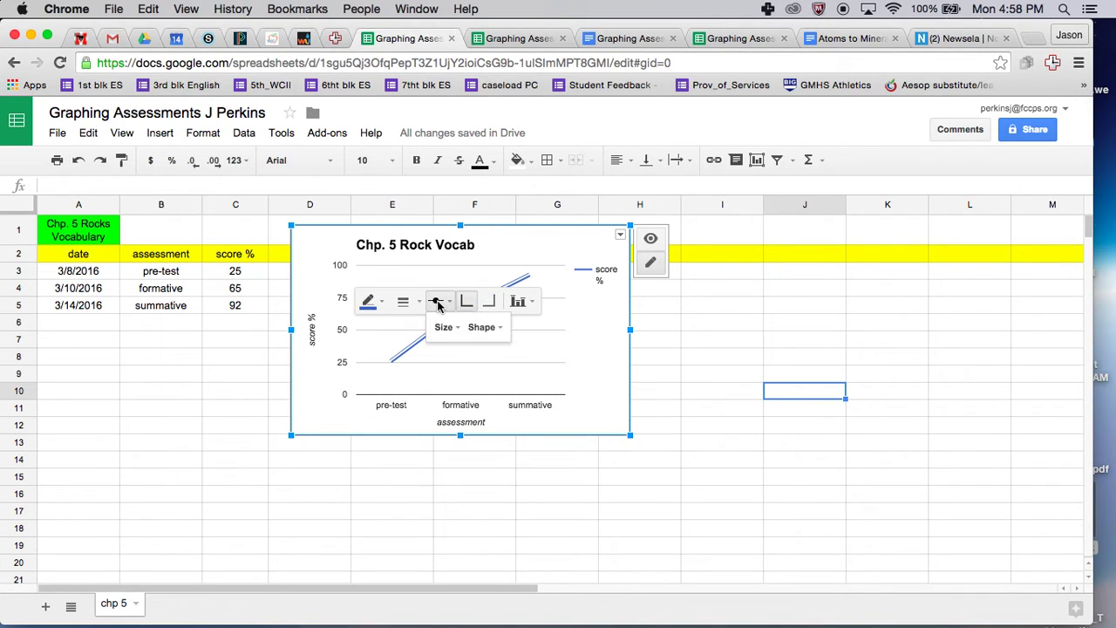
left_click(458, 328)
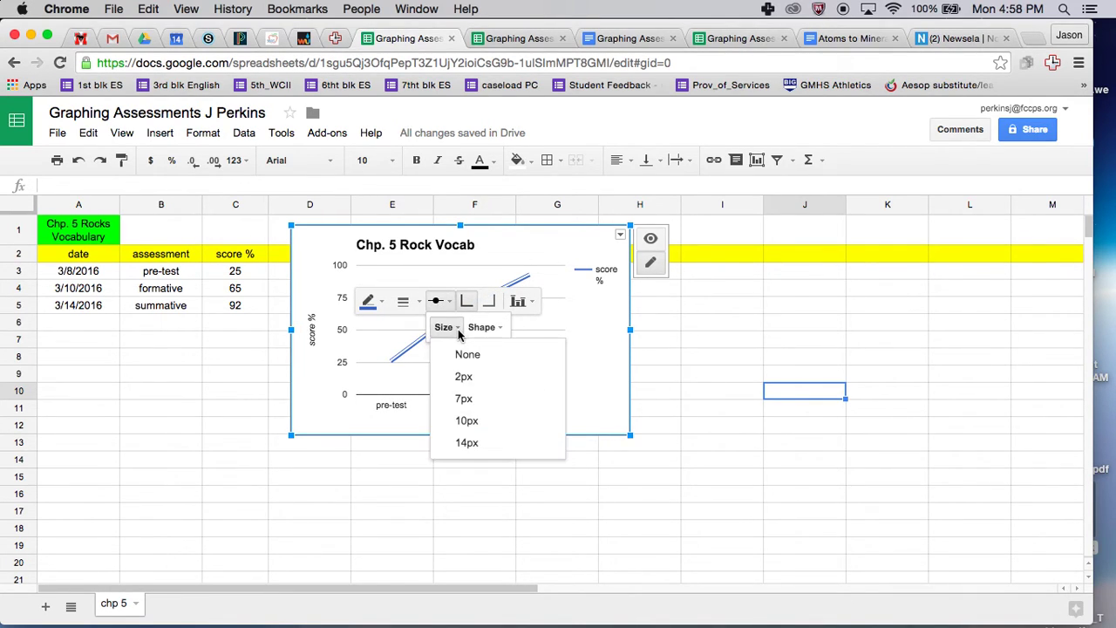
left_click(467, 399)
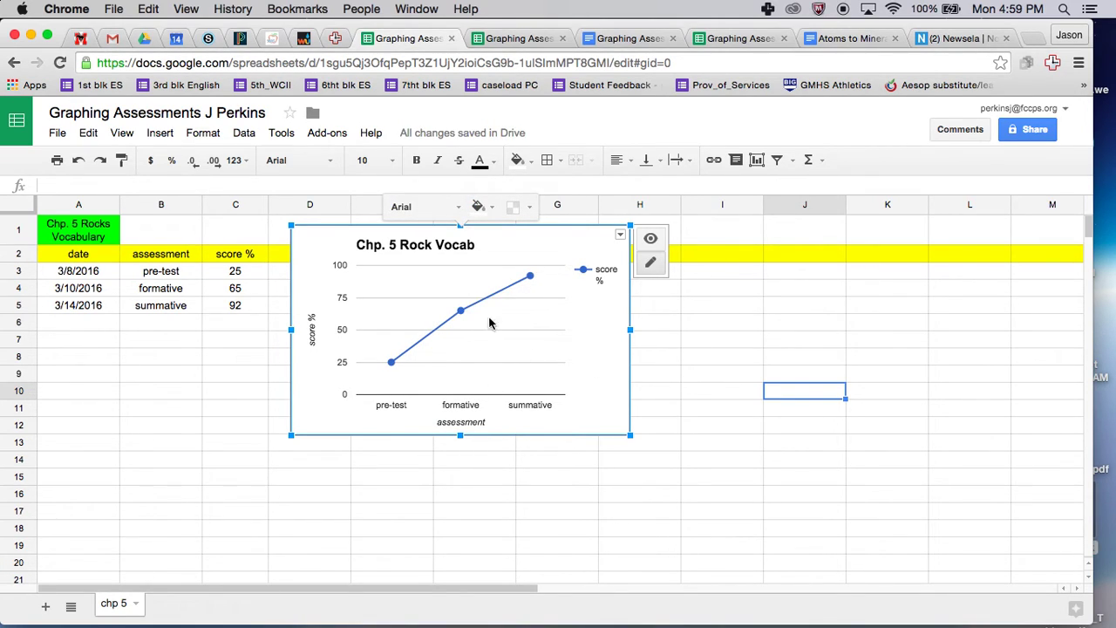
Step: Change the line's point markers to 10px diamonds
left_click(484, 302)
left_click(484, 301)
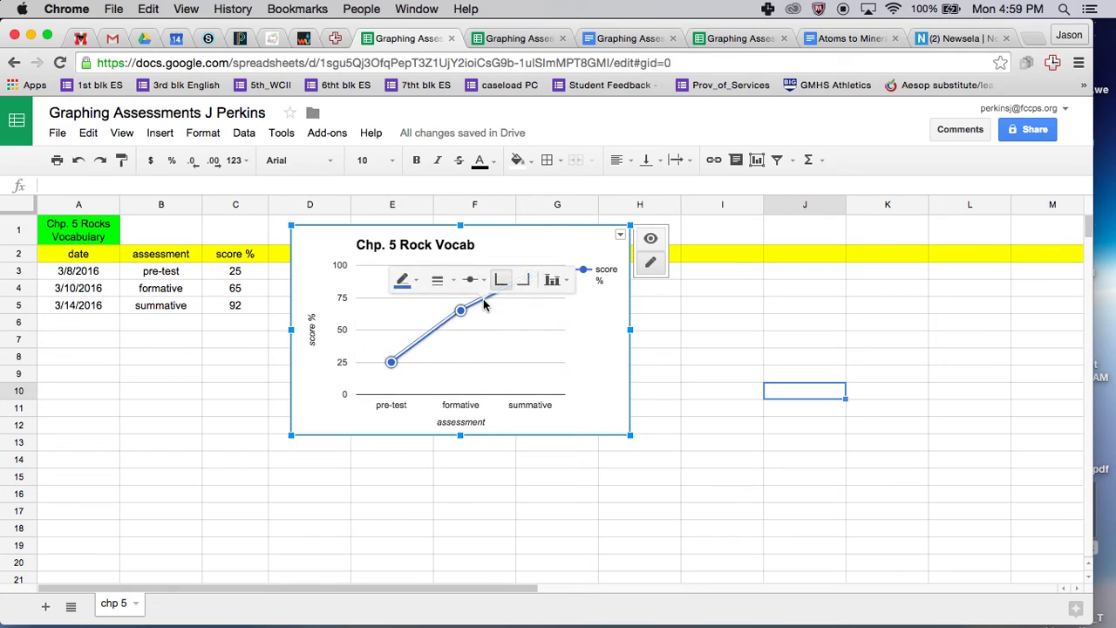
left_click(485, 284)
left_click(515, 305)
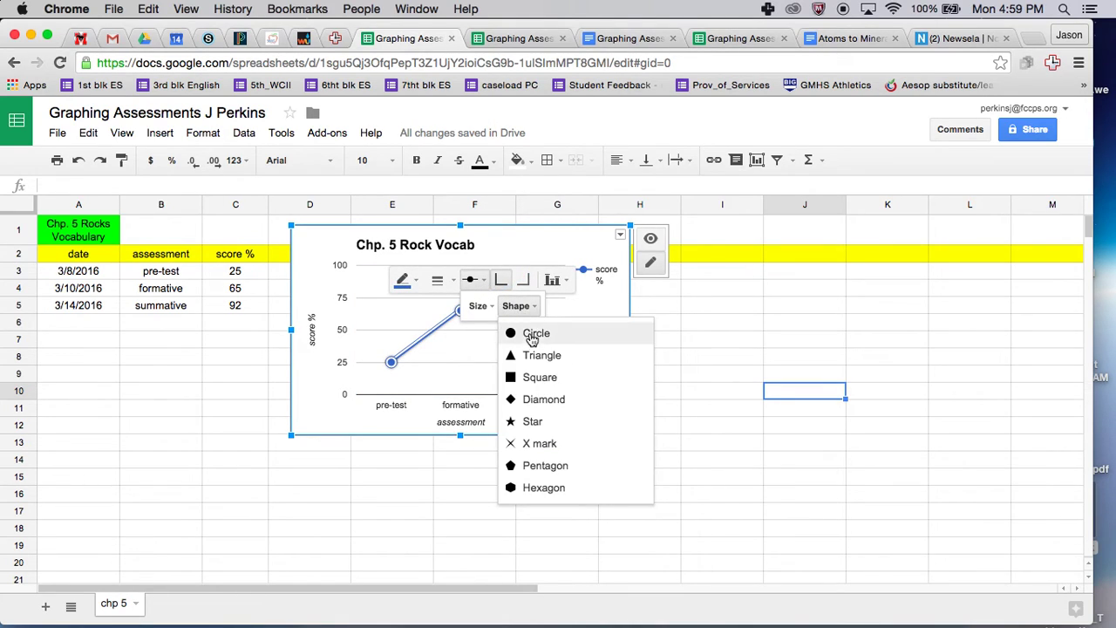
left_click(543, 400)
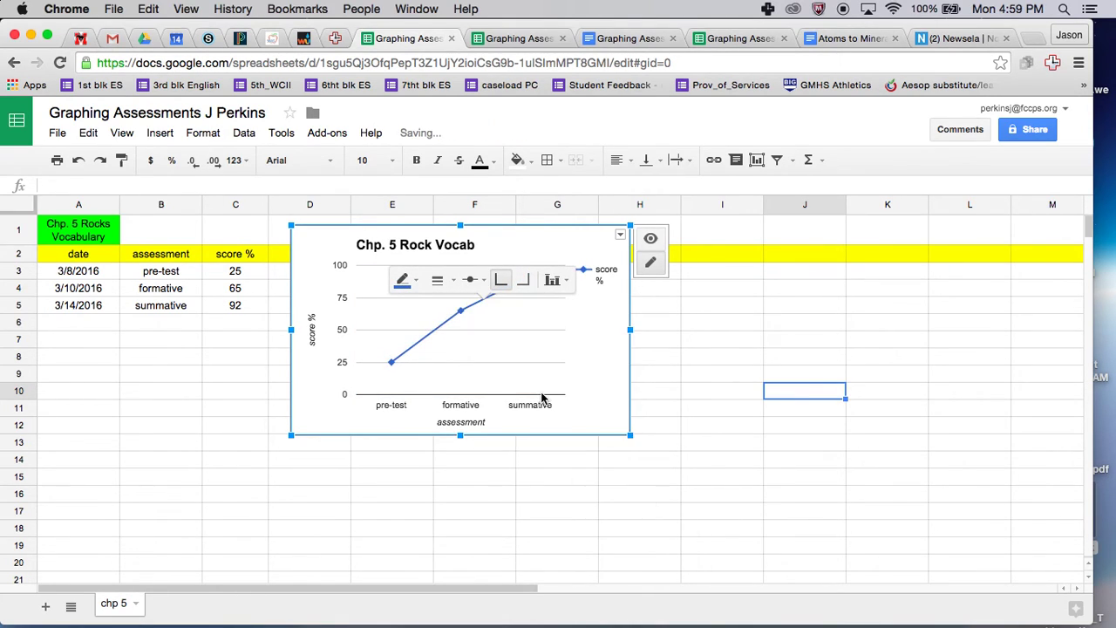
left_click(477, 281)
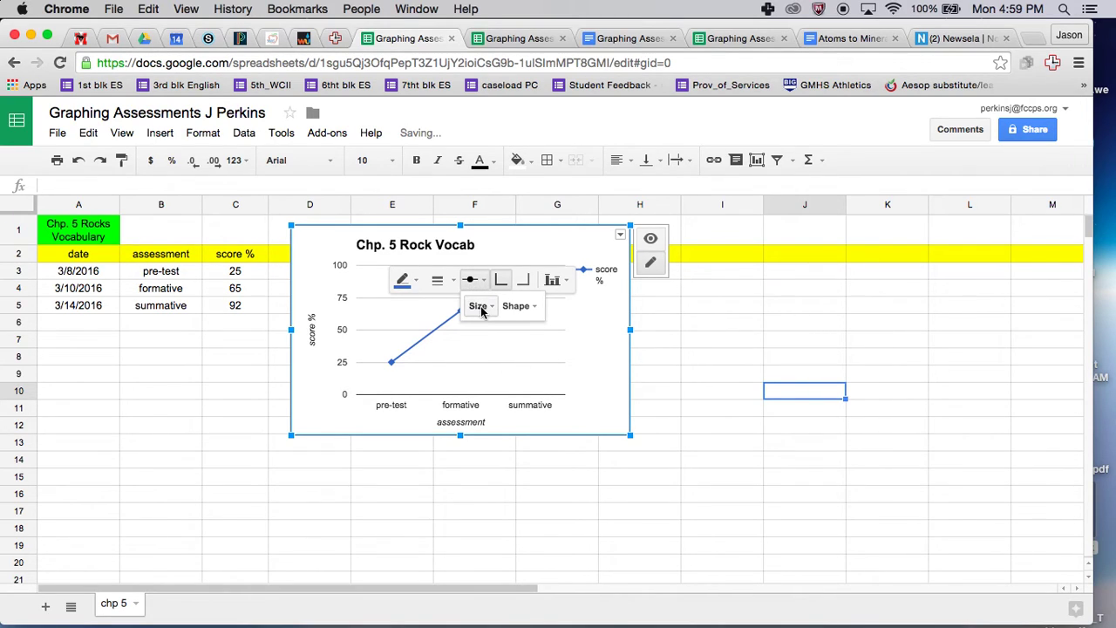
left_click(479, 306)
left_click(501, 401)
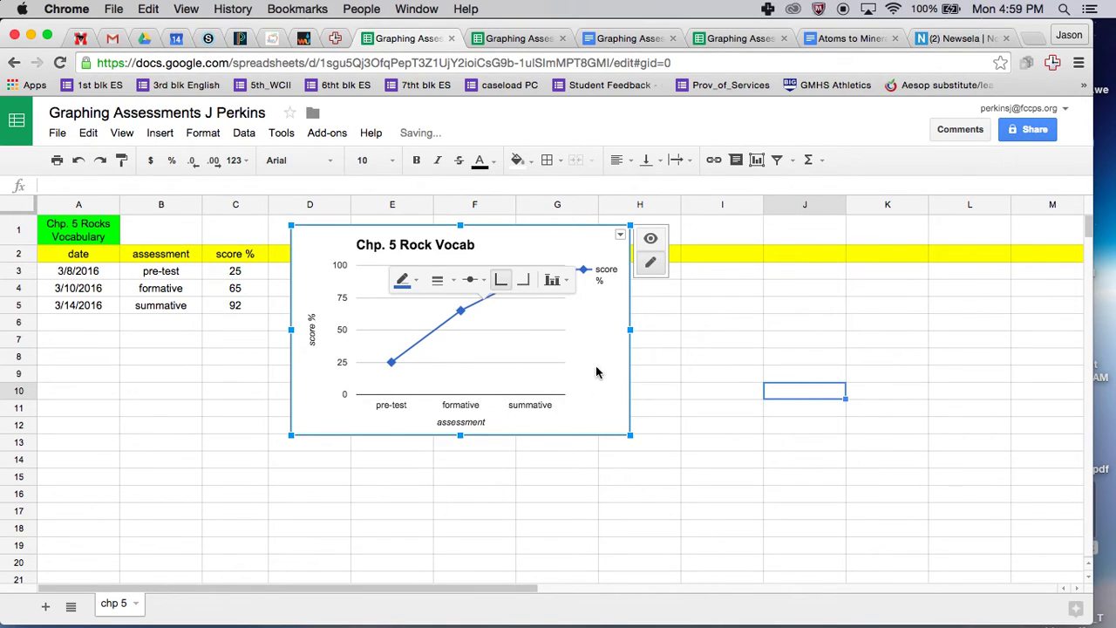
Step: Shift the chart slightly left beside the table
left_click(716, 346)
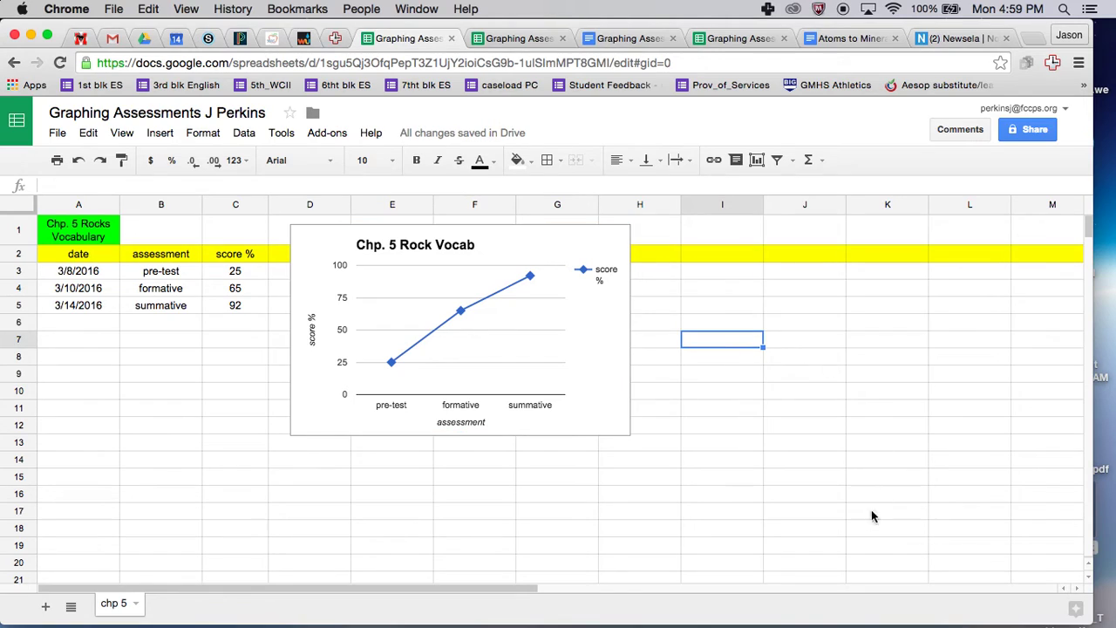
left_click_drag(324, 249, 302, 250)
left_click(219, 376)
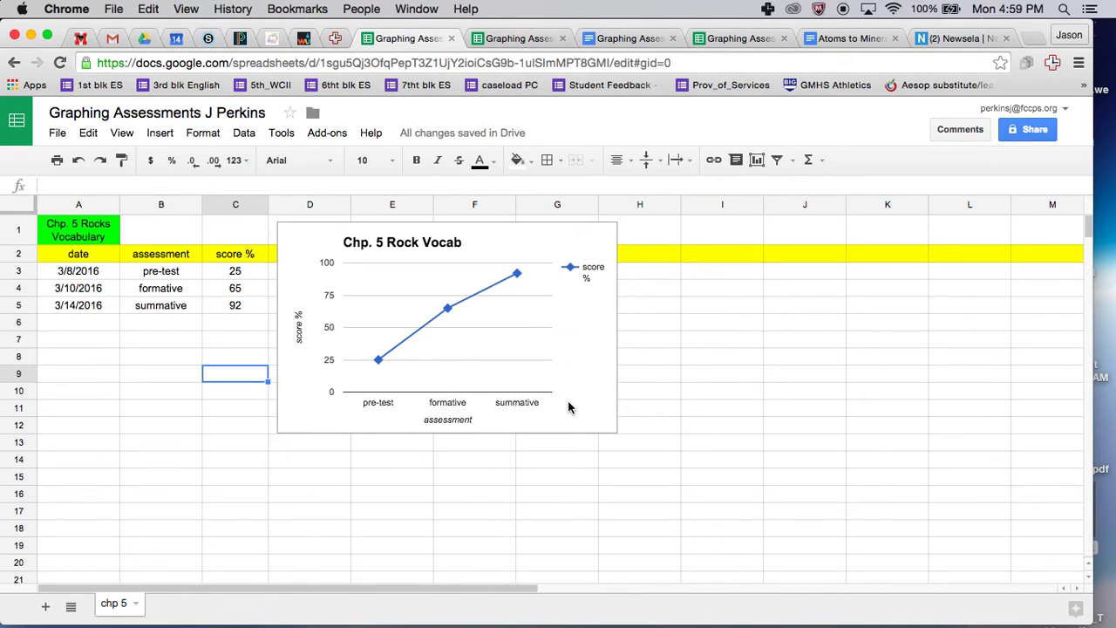
Step: Duplicate the chp 5 tab, then rename the copied tab 'chp 6'
left_click(136, 604)
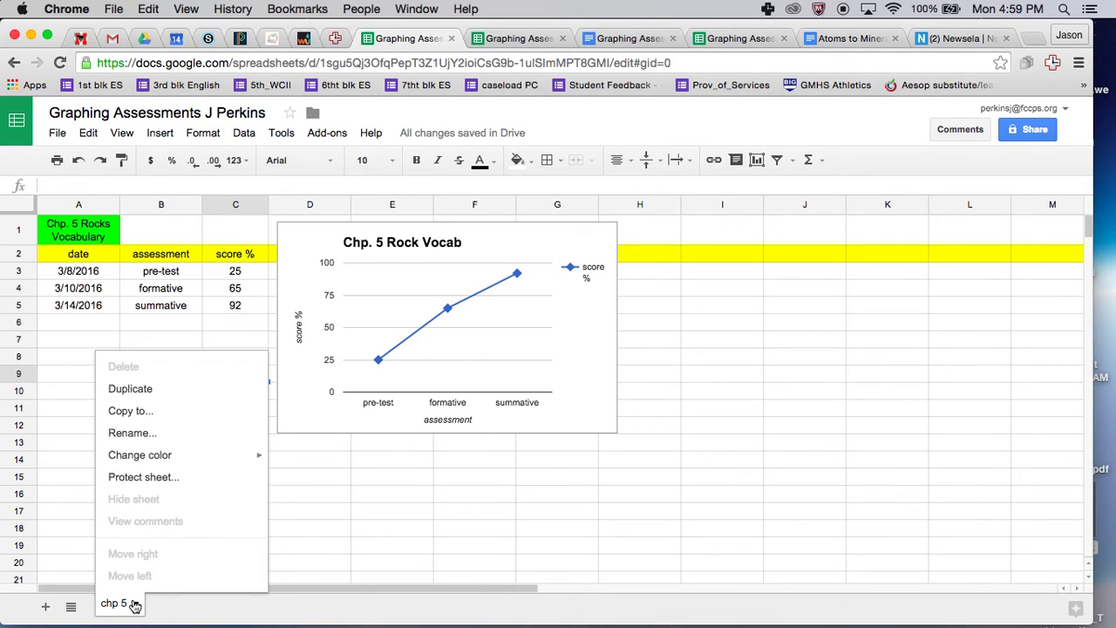
left_click(153, 395)
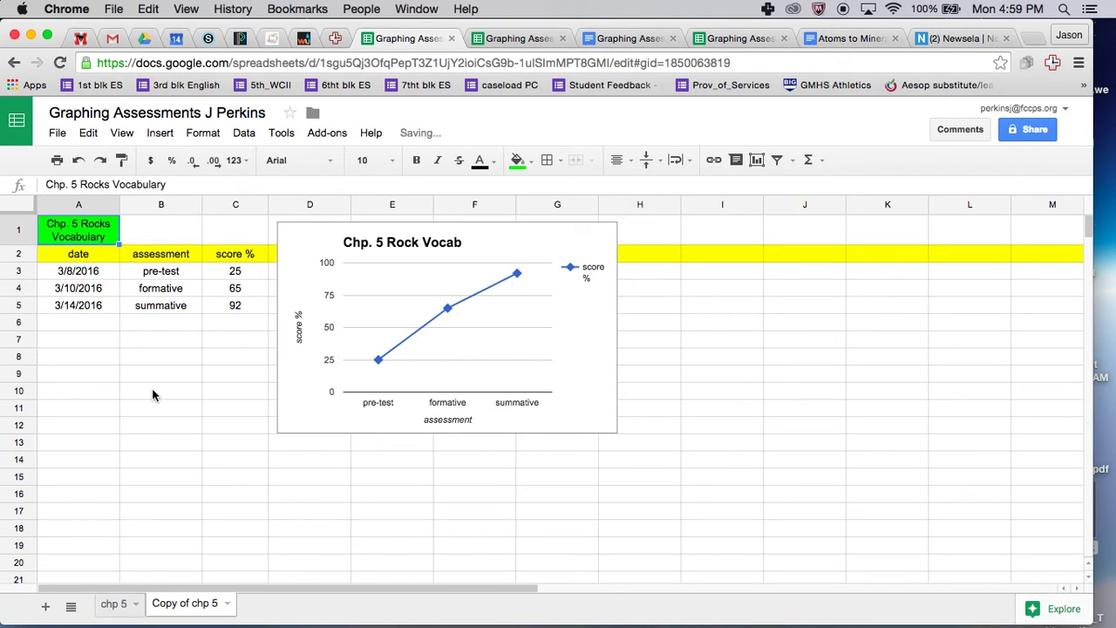
left_click(229, 608)
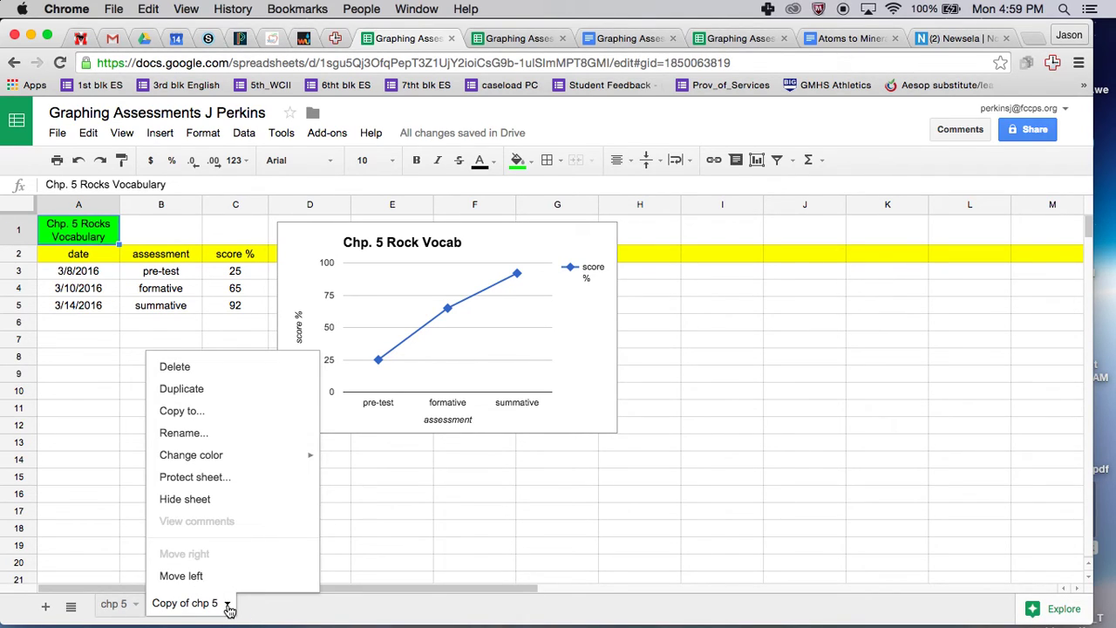
left_click(206, 436)
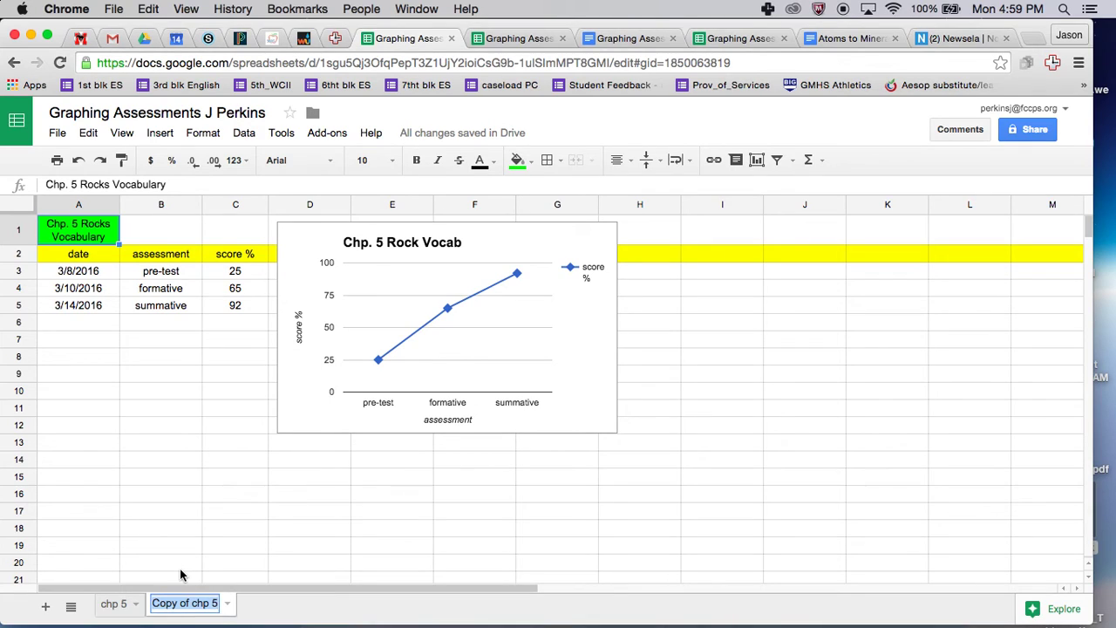
type("chp 6")
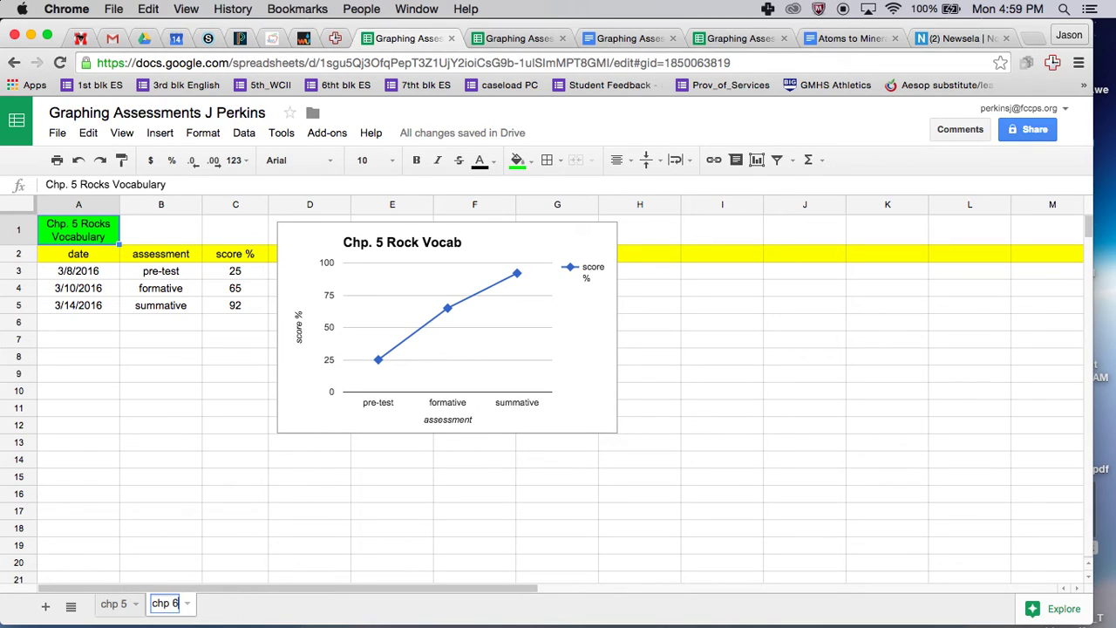
left_click(339, 550)
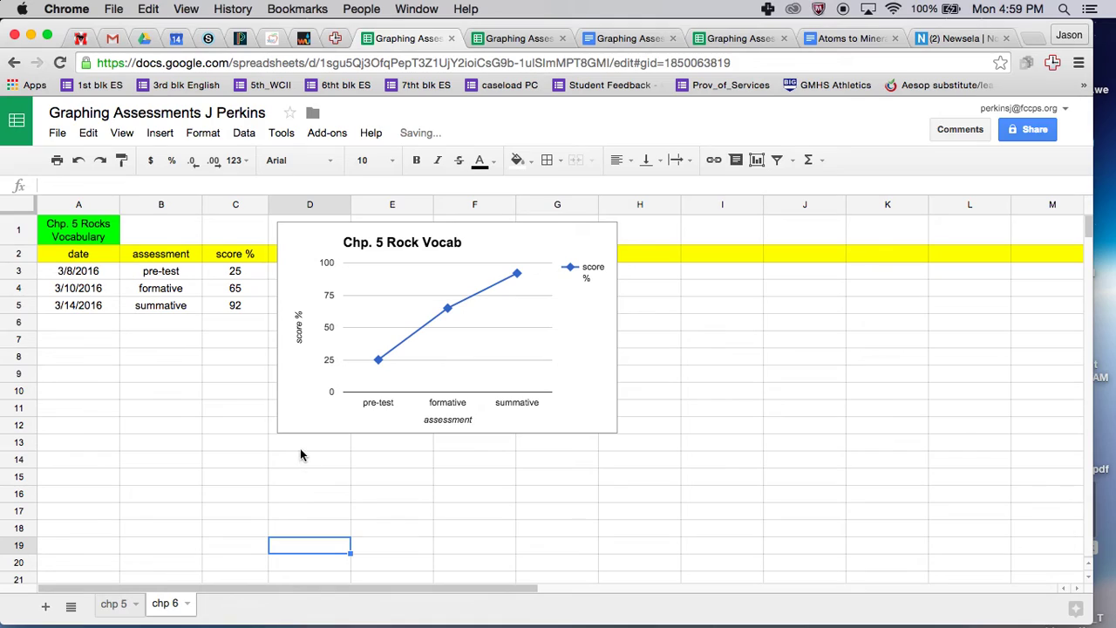
Step: Delete the copied chart and clear the scores in C3:C5
left_click(530, 317)
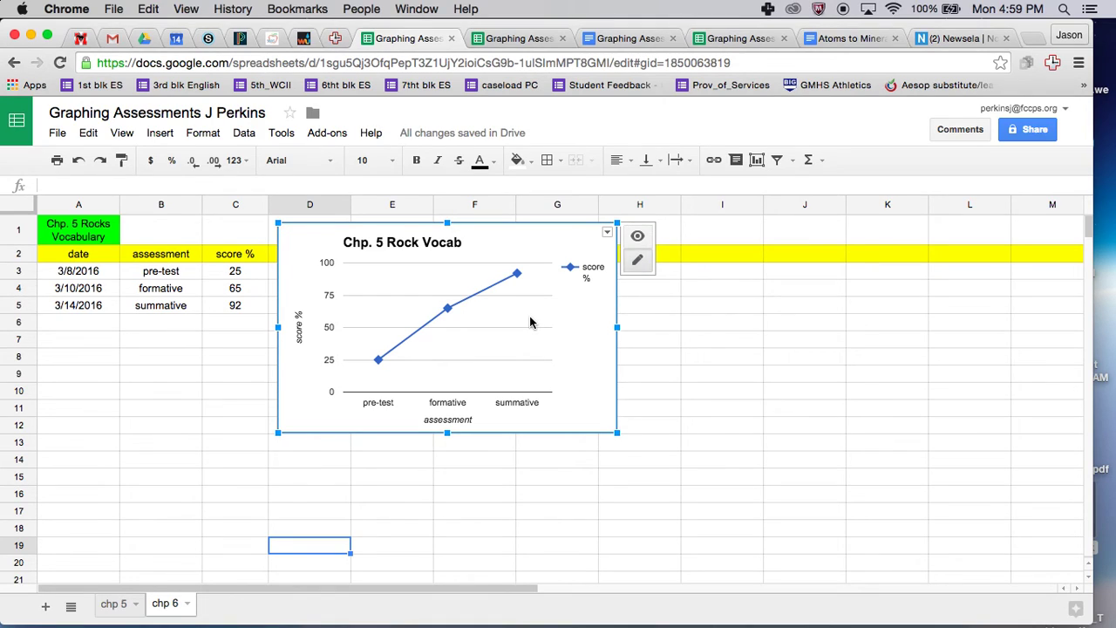
key("Delete")
left_click(233, 275)
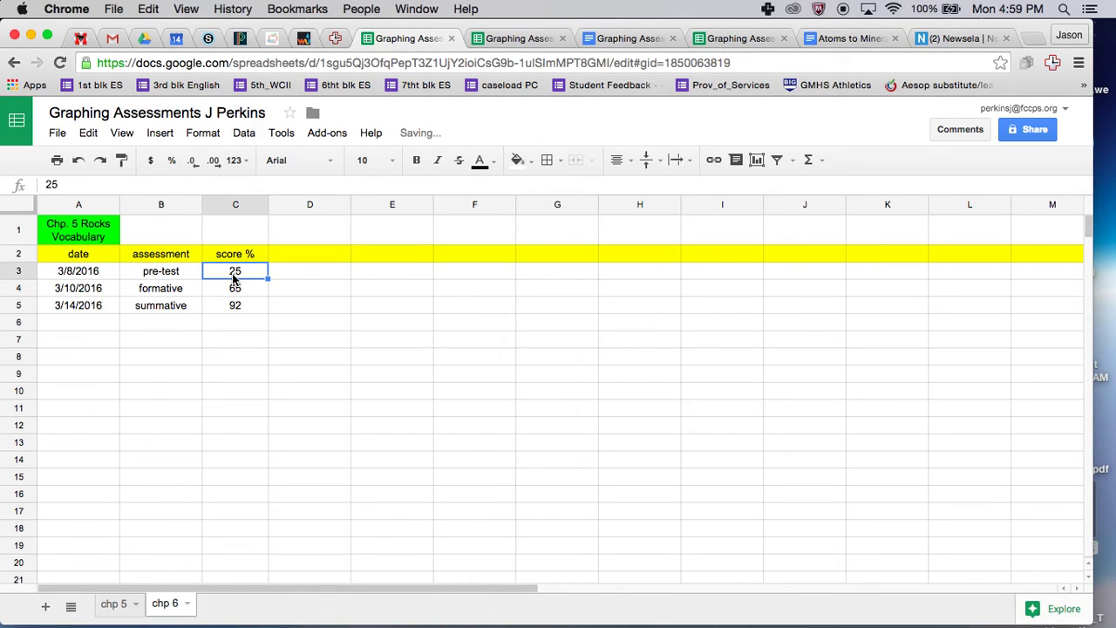
key("Delete")
key("Down")
key("Delete")
key("Down")
key("Delete")
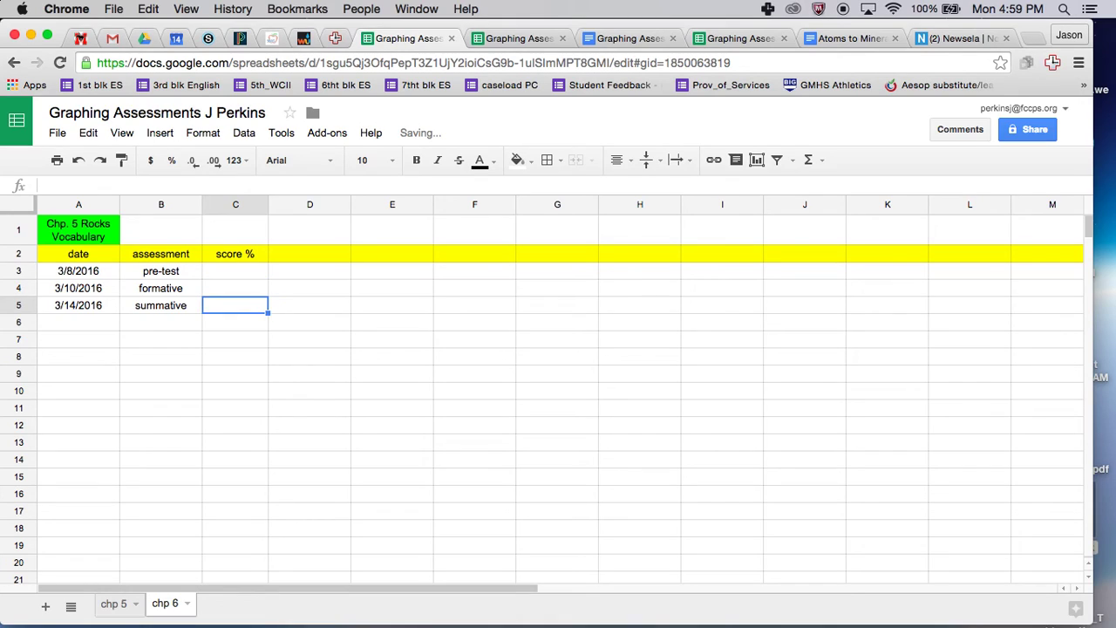
Step: Clear the old dates in A3:A5
left_click(78, 305)
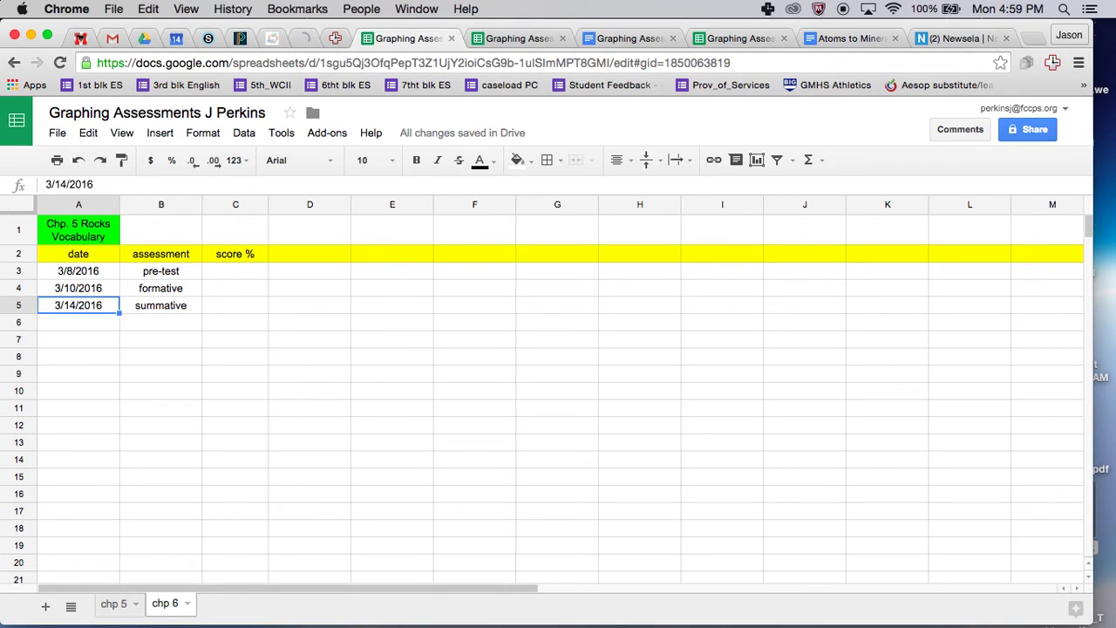
key("Delete")
key("Up")
key("Delete")
key("Up")
key("Delete")
key("Up")
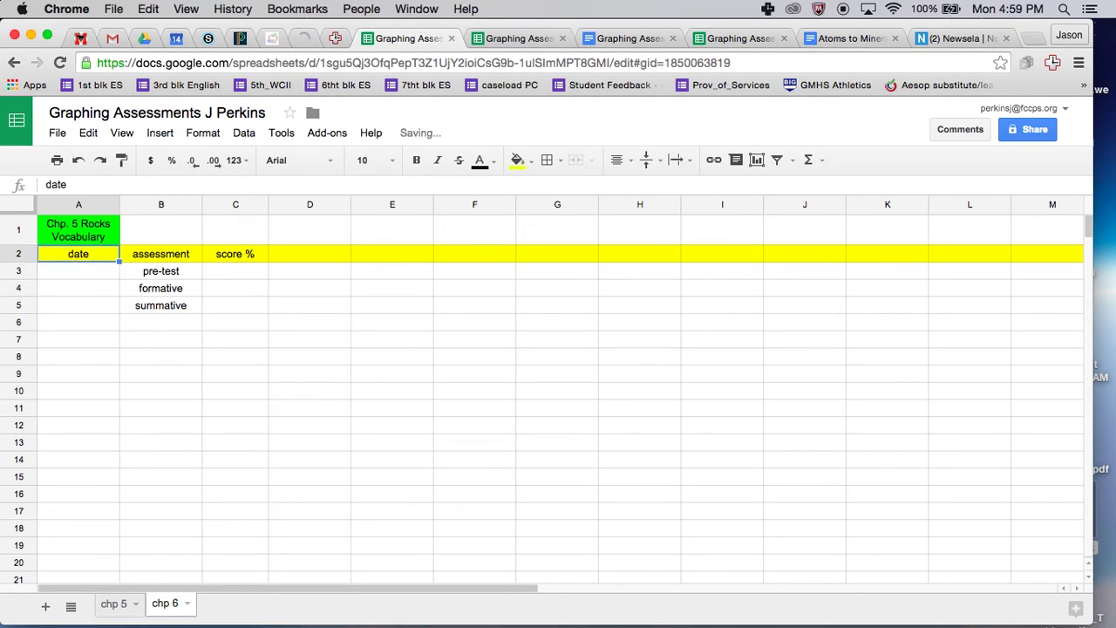
key("Up")
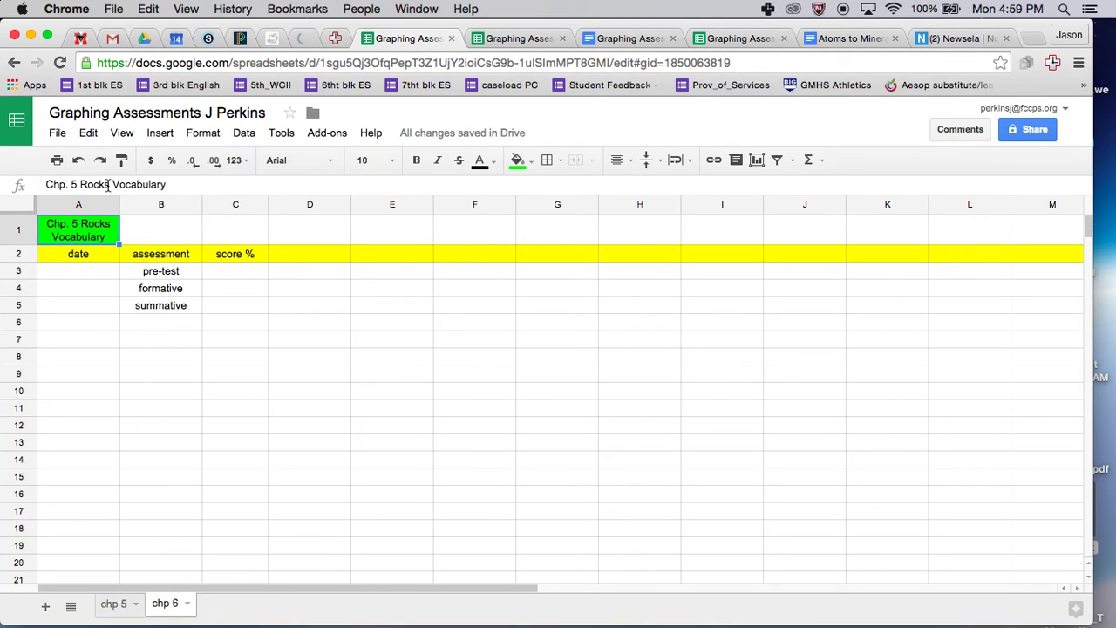
Step: Edit the A1 title to read 'Chp. 6 Minerals Vocabulary'
left_click(110, 184)
key("BackSpace")
key("BackSpace")
key("BackSpace")
key("BackSpace")
key("BackSpace")
key("BackSpace")
key("BackSpace")
key("BackSpace")
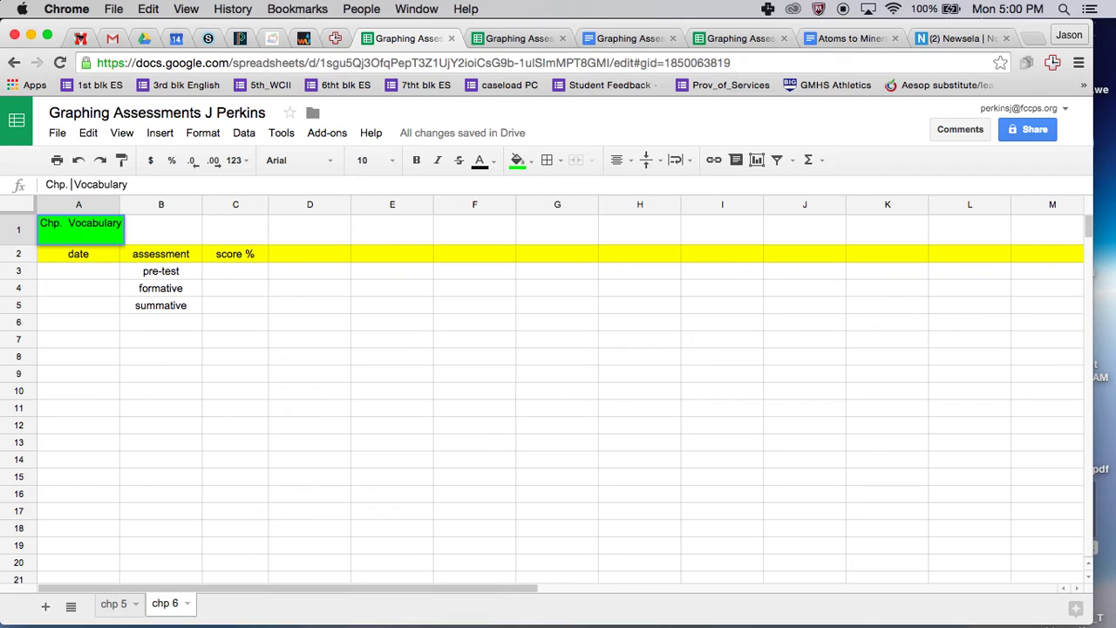
type("6")
type(" Minerals")
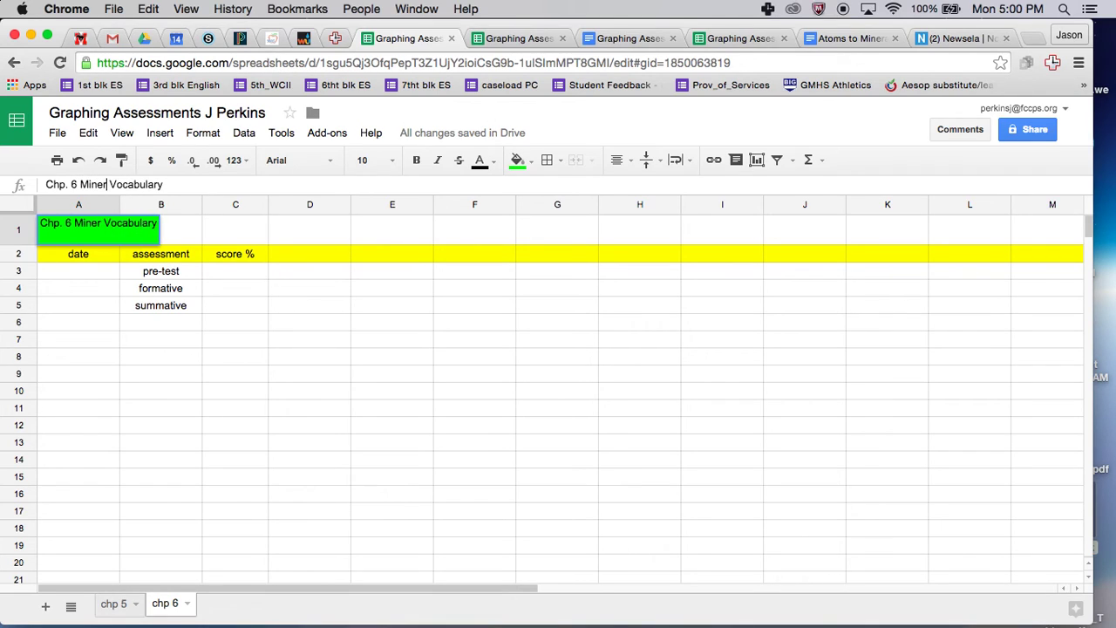
Step: Confirm the new A1 title and fill cell A1 red
left_click(277, 343)
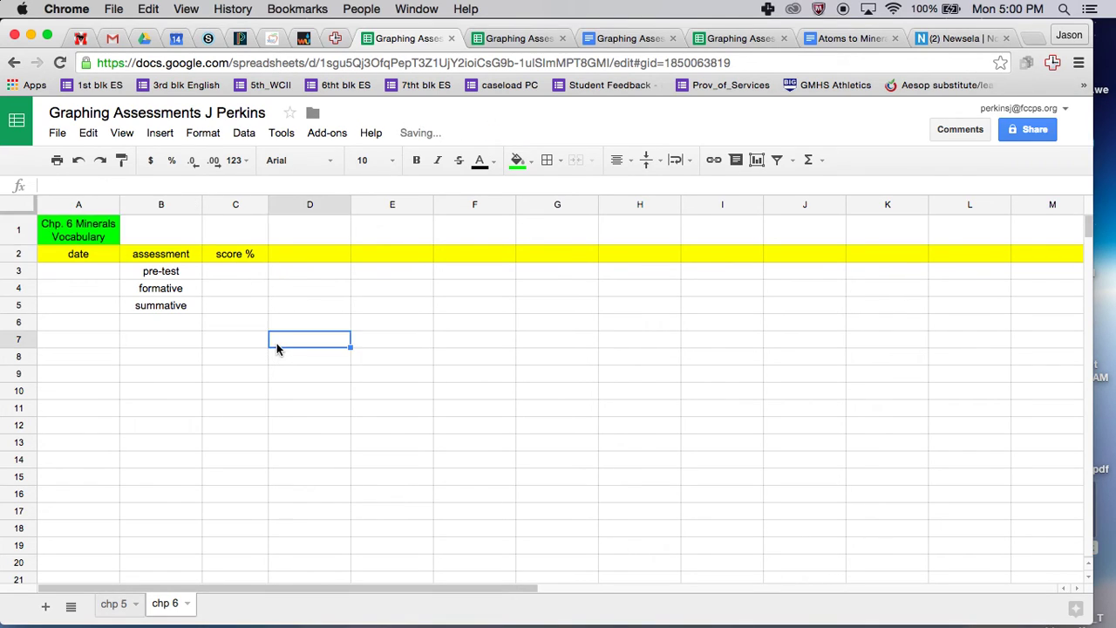
left_click(67, 231)
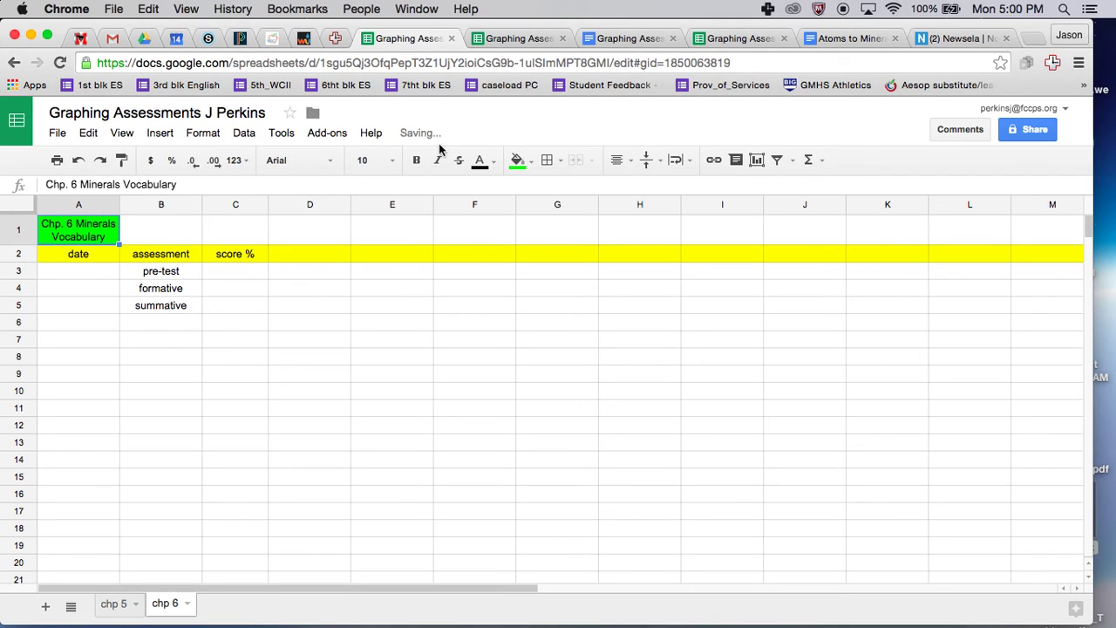
left_click(535, 164)
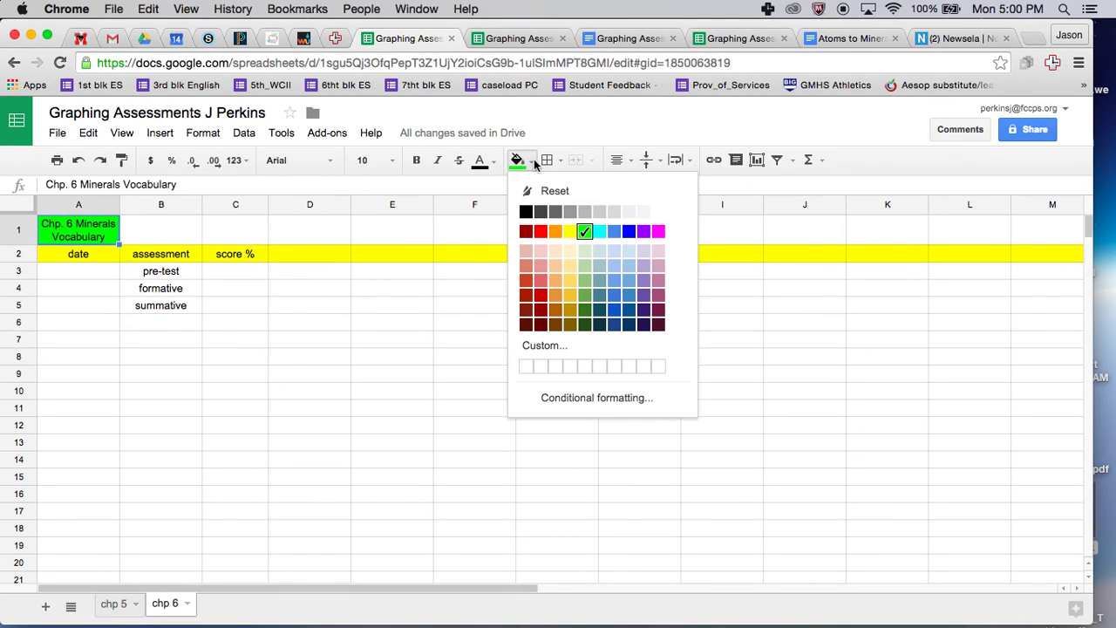
left_click(538, 231)
Step: Fill the header row 2 light yellow
left_click(14, 256)
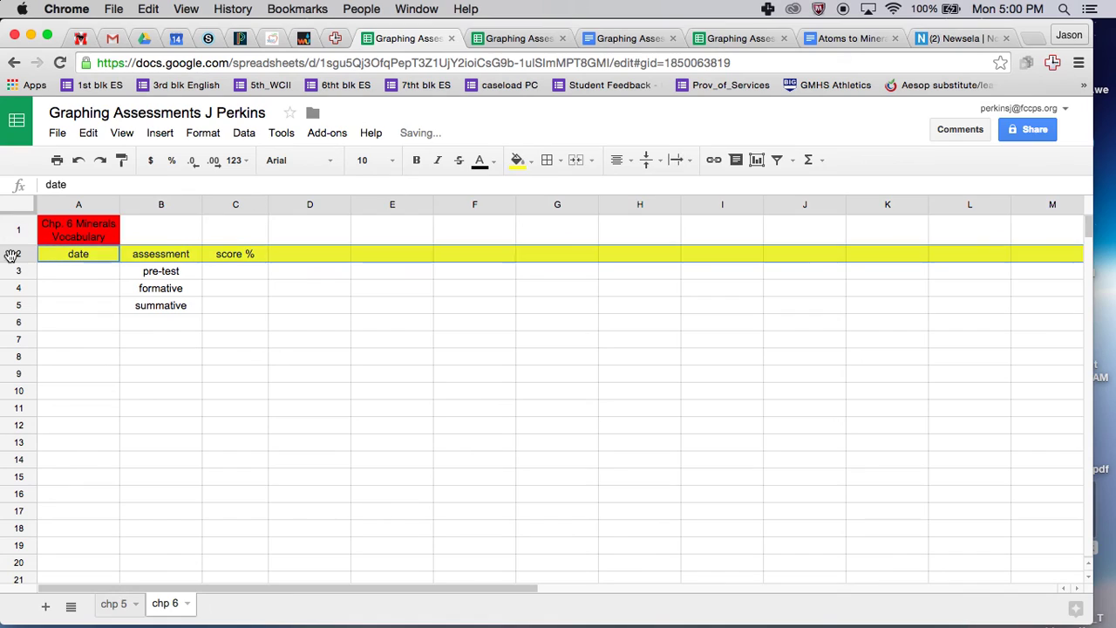
left_click(532, 164)
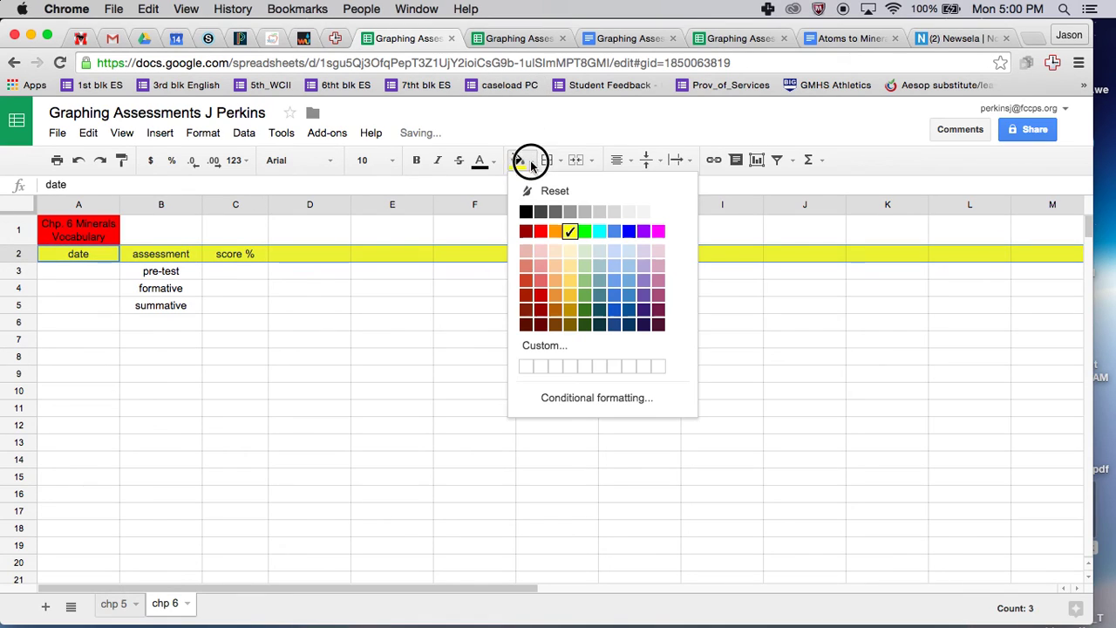
left_click(570, 265)
left_click(459, 319)
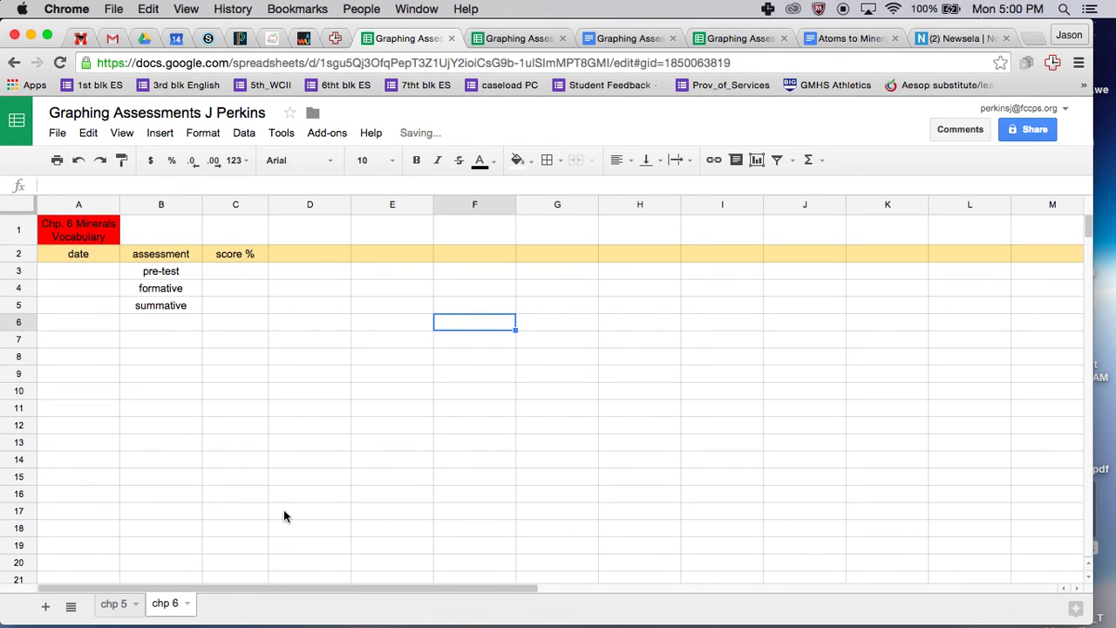